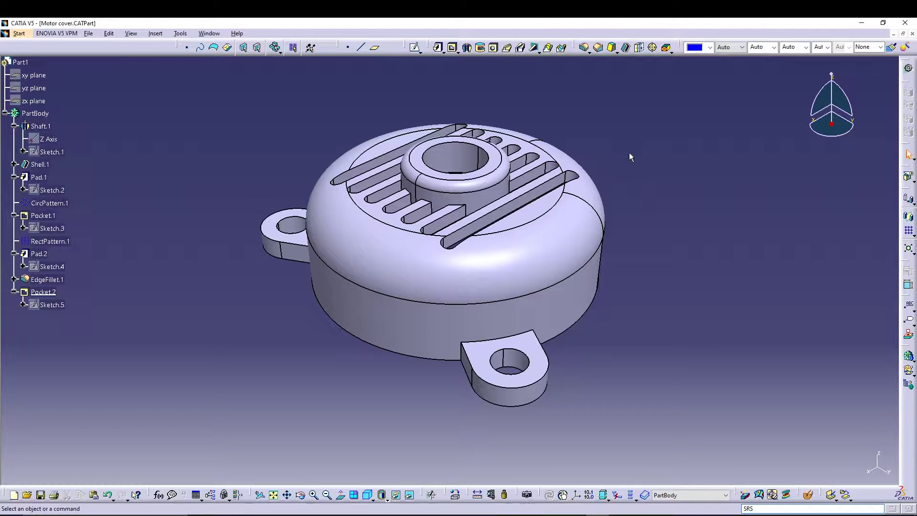
{"action": "mouse_move", "coordinate": [651, 181]}
{"action": "middle_mouse_down"}
{"action": "mouse_move", "coordinate": [629, 242]}
{"action": "mouse_move", "coordinate": [641, 171]}
{"action": "middle_mouse_up"}
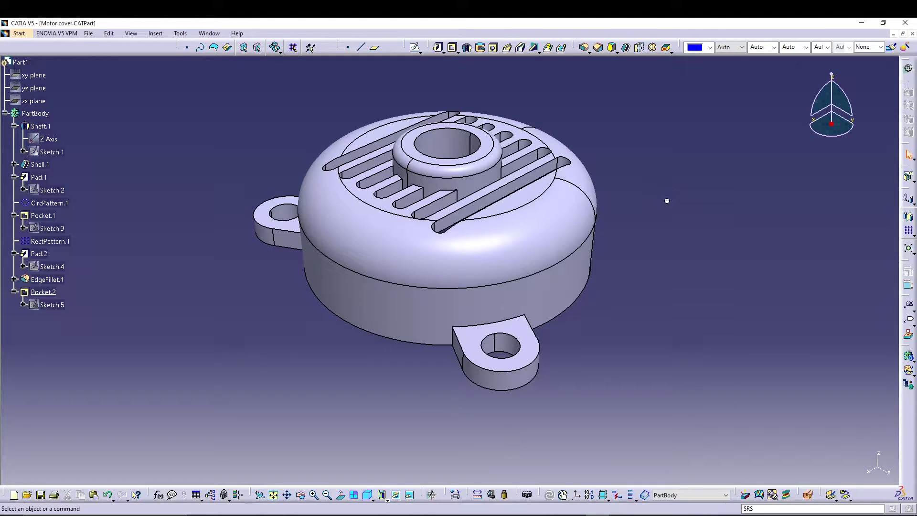
{"action": "middle_click_drag", "start_coordinate": [667, 200], "coordinate": [666, 223]}
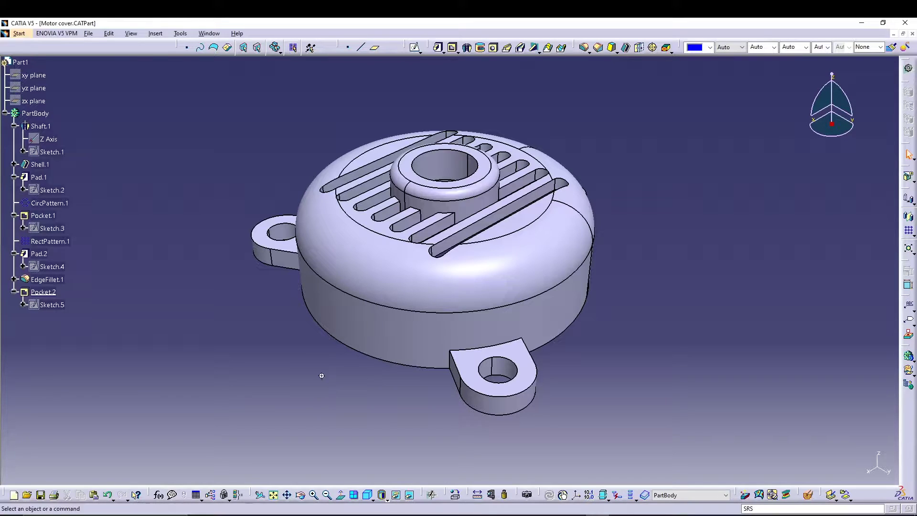
{"action": "middle_click_drag", "start_coordinate": [322, 375], "coordinate": [323, 385]}
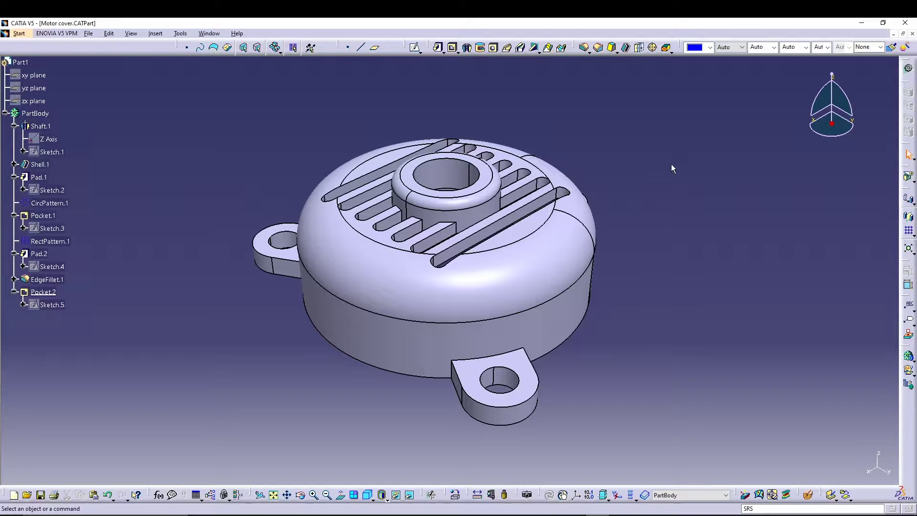
{"action": "left_click", "coordinate": [583, 206]}
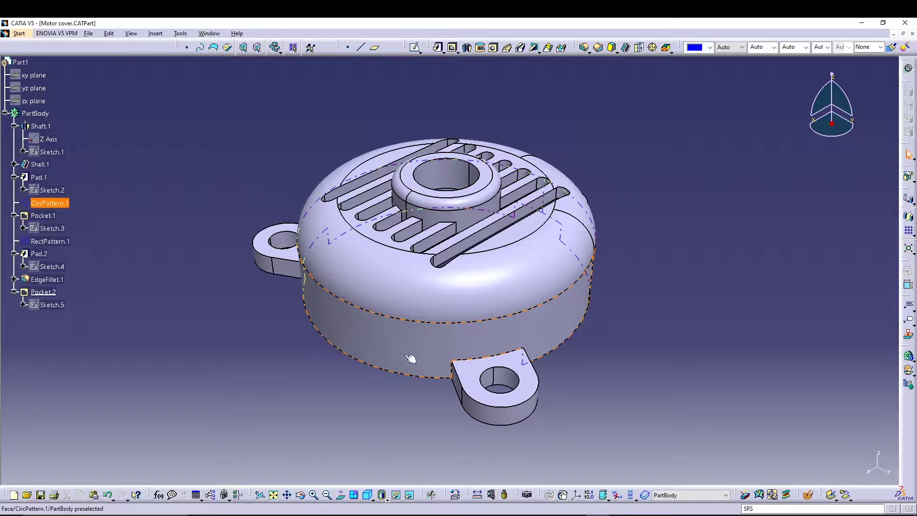
{"action": "left_click", "coordinate": [353, 364]}
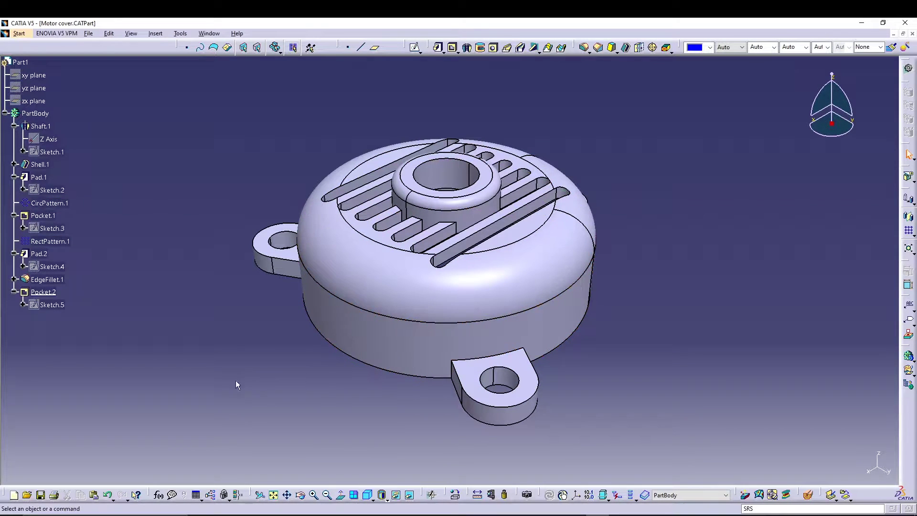
Start a new document of type Drawing
{"action": "left_click", "coordinate": [14, 495]}
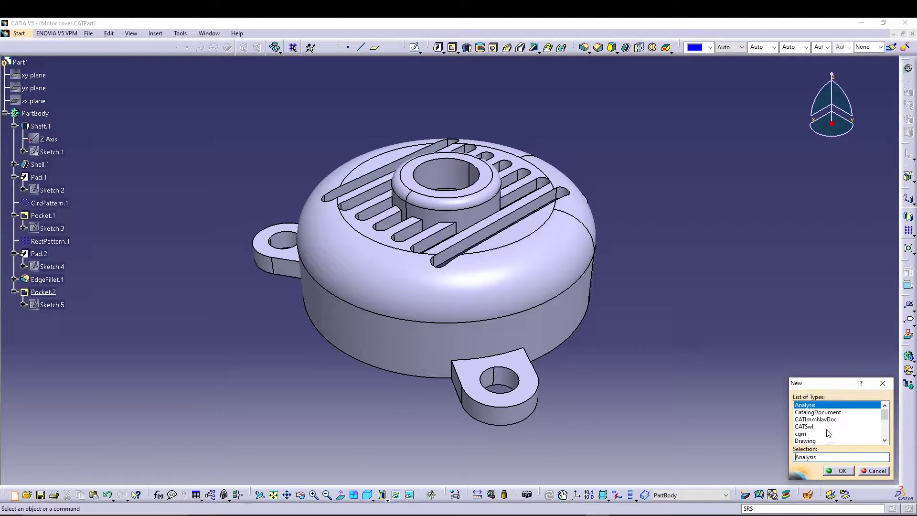
{"action": "left_click", "coordinate": [807, 440]}
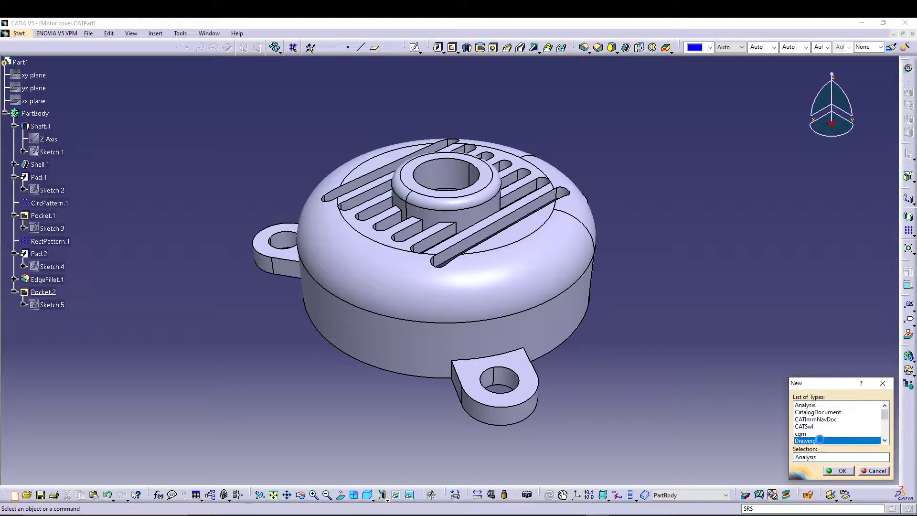
{"action": "left_click", "coordinate": [839, 471]}
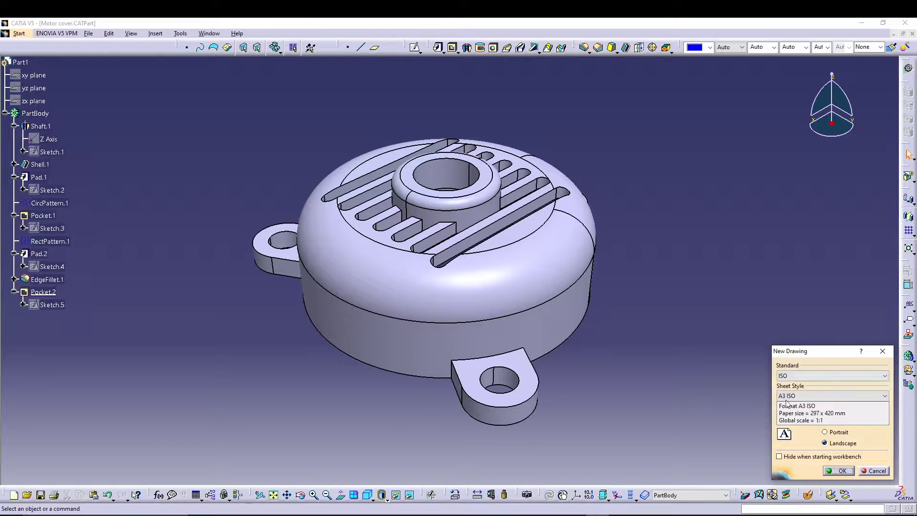
Create the drawing with the ISO standard and the A3 ISO sheet style in landscape orientation
{"action": "left_click", "coordinate": [806, 376]}
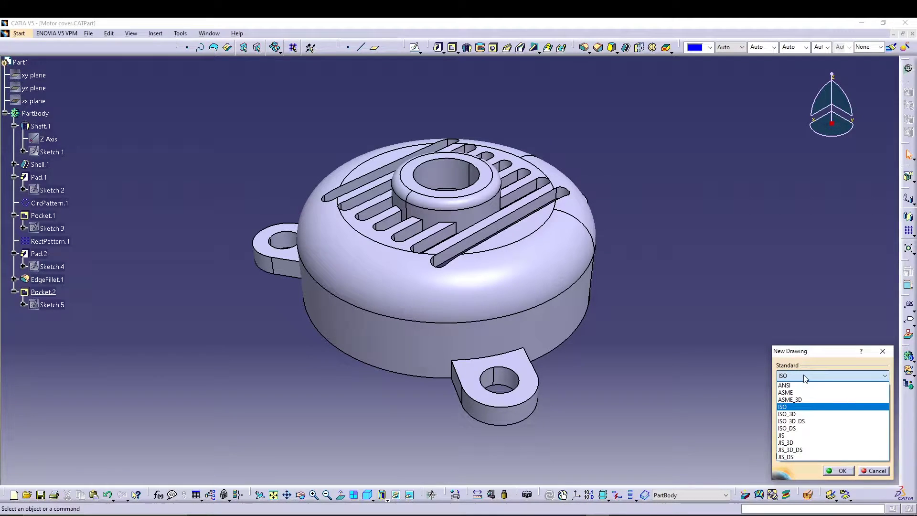
{"action": "left_click", "coordinate": [810, 408]}
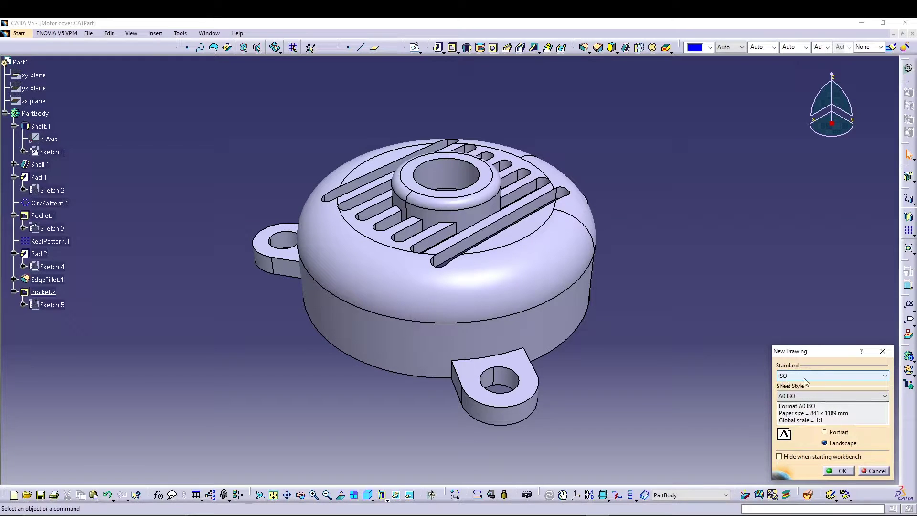
{"action": "left_click", "coordinate": [807, 395]}
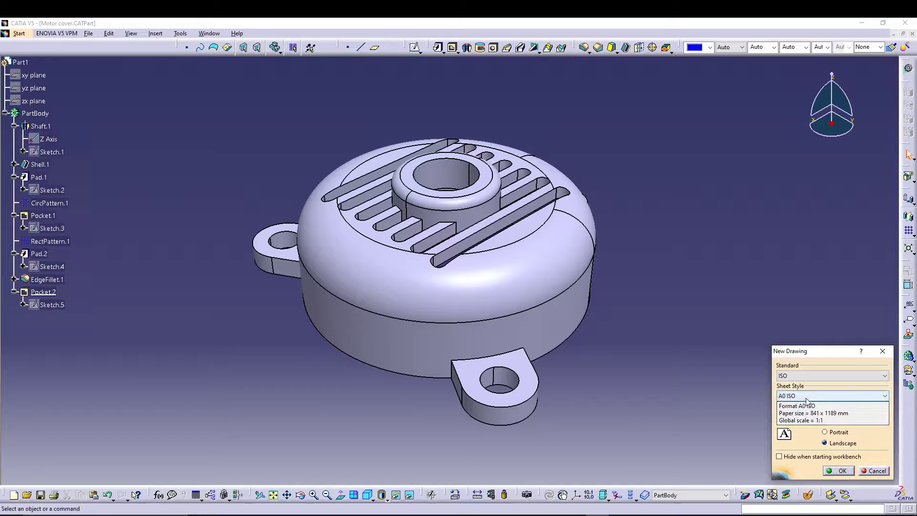
{"action": "left_click", "coordinate": [808, 405]}
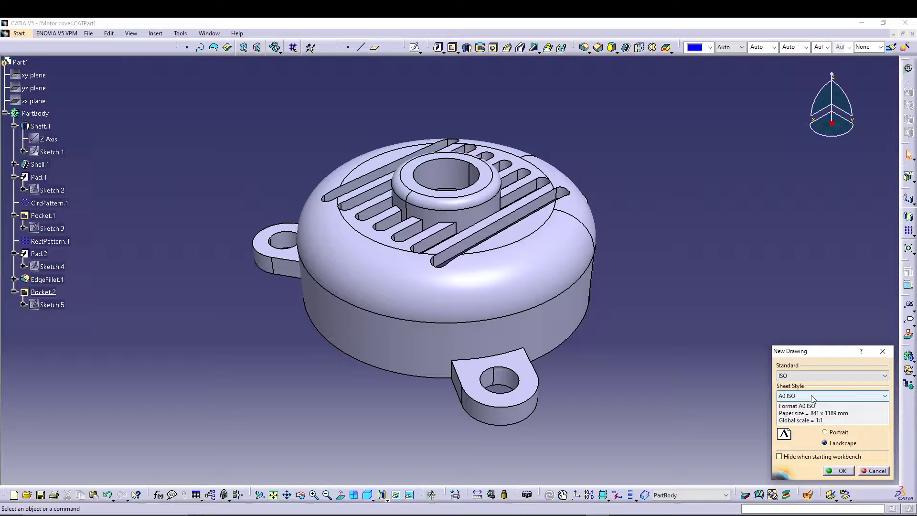
{"action": "left_click", "coordinate": [812, 396]}
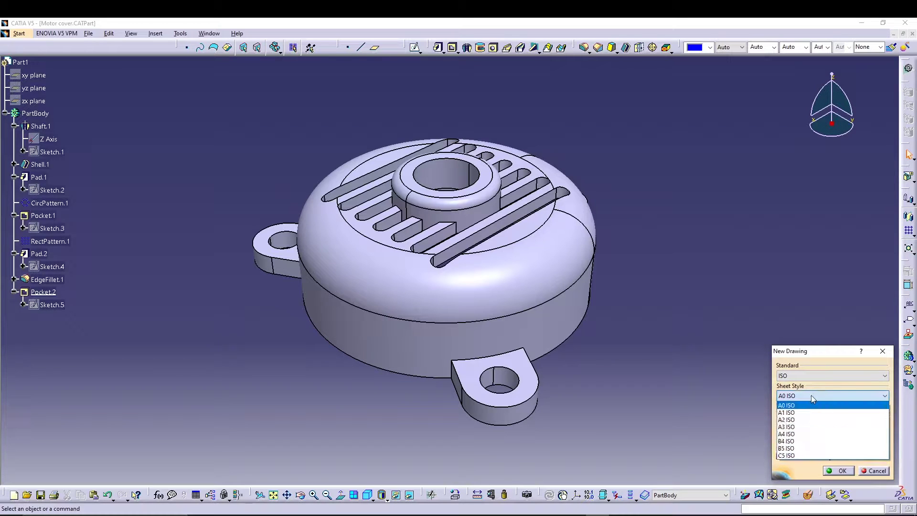
{"action": "left_click", "coordinate": [801, 428]}
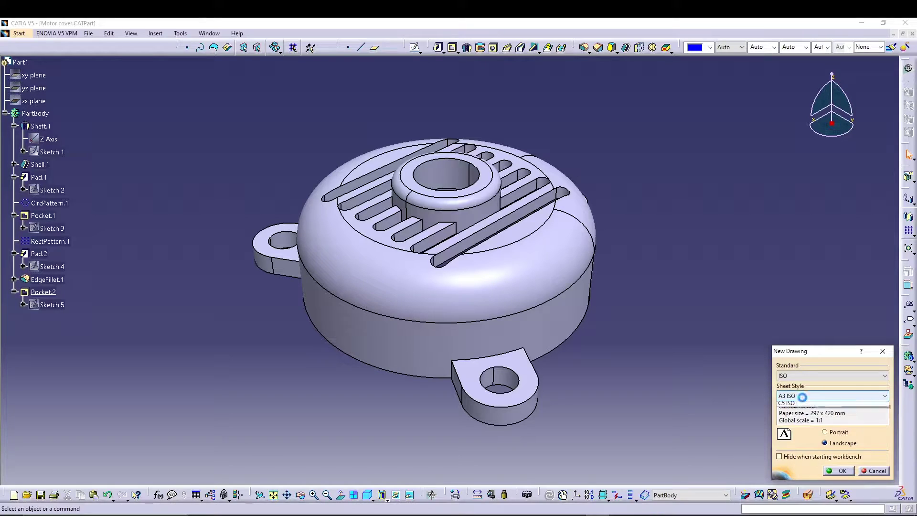
{"action": "left_click", "coordinate": [803, 397]}
{"action": "left_click", "coordinate": [803, 399]}
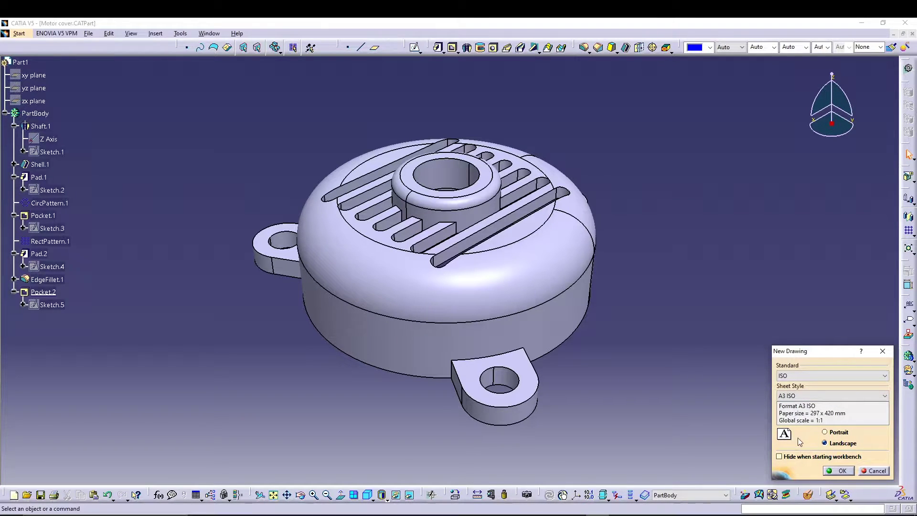
{"action": "left_click", "coordinate": [837, 471]}
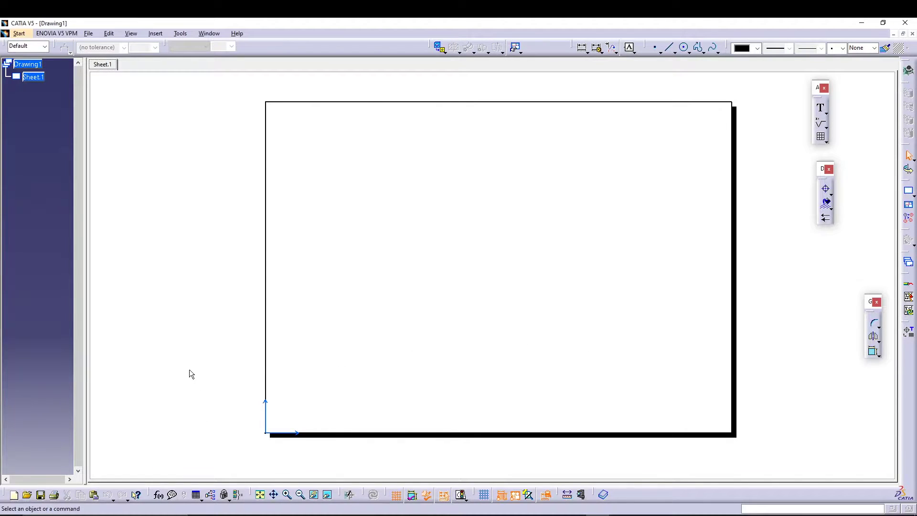
Display the grid on the drawing sheet and hide it again
{"action": "left_click", "coordinate": [484, 494]}
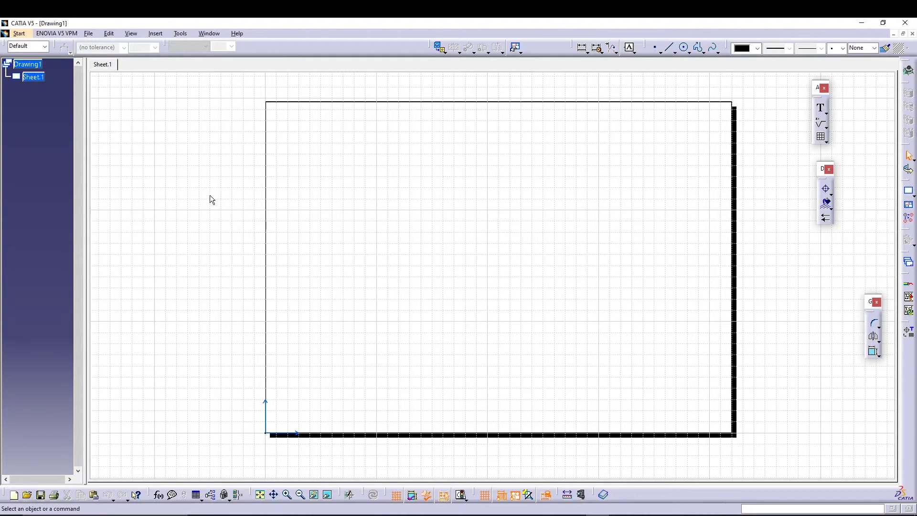
{"action": "left_click", "coordinate": [484, 494]}
{"action": "left_click", "coordinate": [485, 495]}
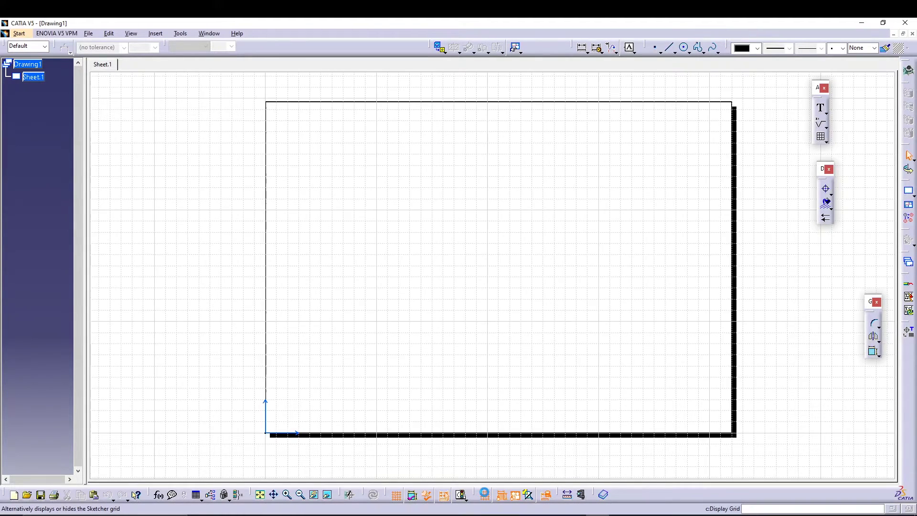
{"action": "left_click", "coordinate": [485, 495]}
{"action": "left_click", "coordinate": [485, 495]}
{"action": "left_click", "coordinate": [485, 495]}
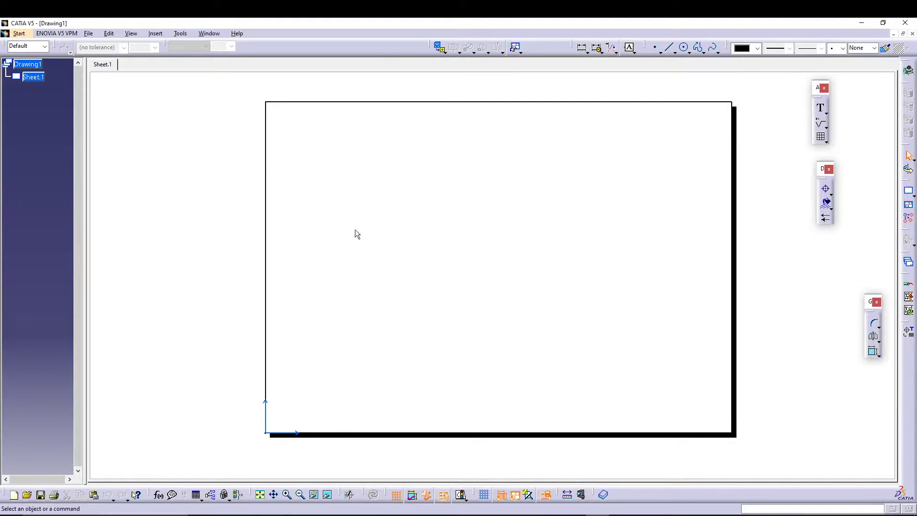
Set the projection method of Sheet.1 to third angle standard in its properties, keeping the A3 ISO format
{"action": "left_click", "coordinate": [31, 77]}
{"action": "right_click", "coordinate": [33, 75]}
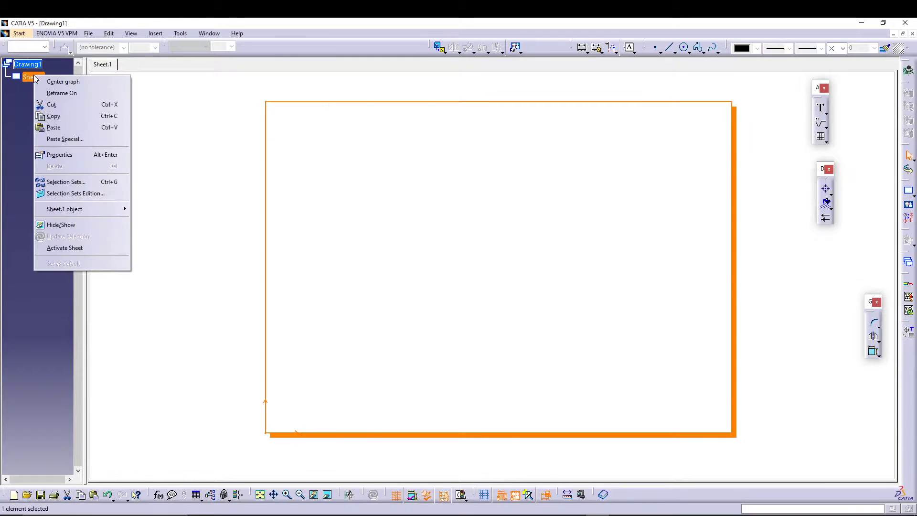
{"action": "left_click", "coordinate": [65, 154]}
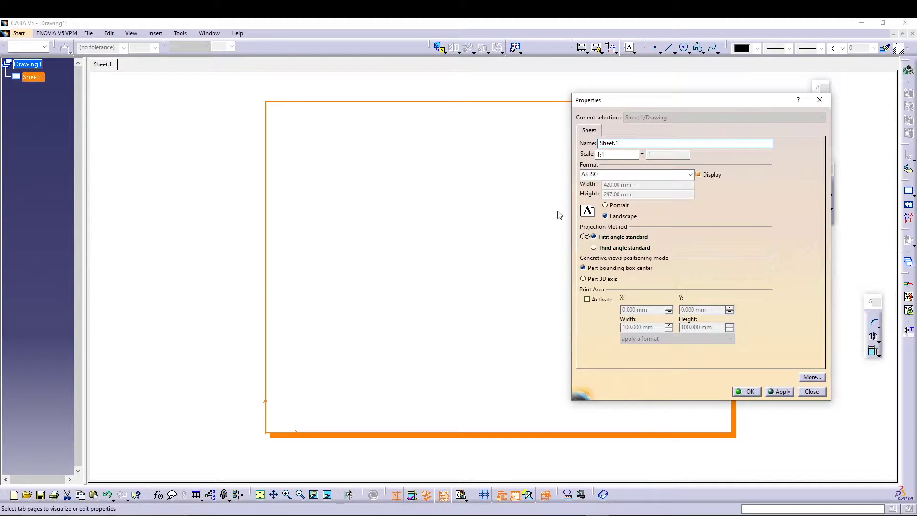
{"action": "left_click", "coordinate": [689, 175]}
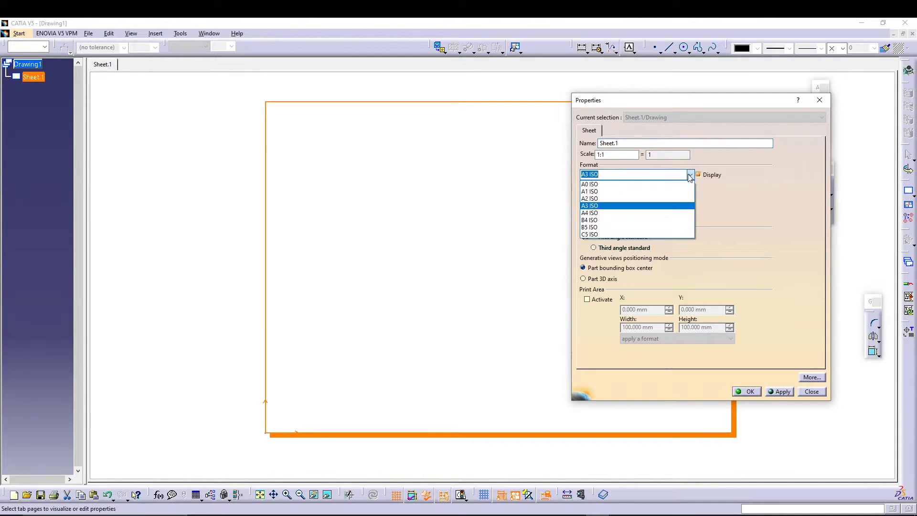
{"action": "left_click", "coordinate": [689, 176]}
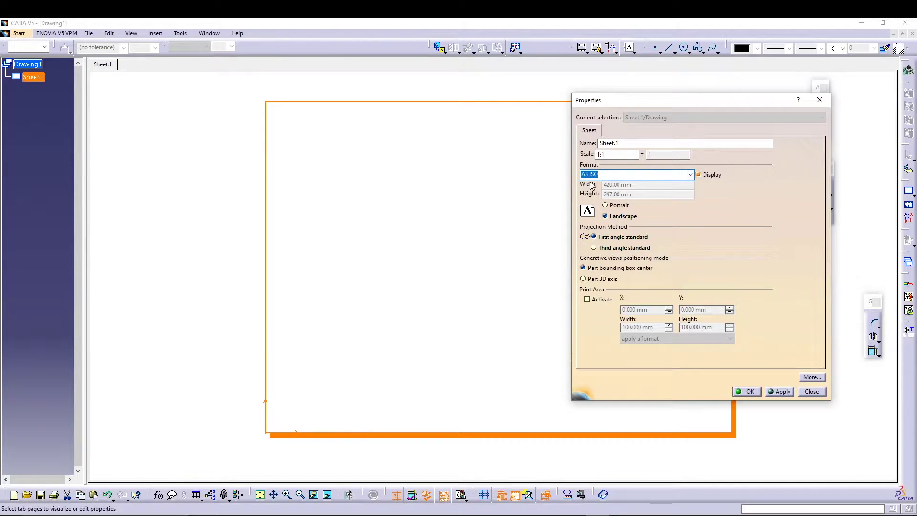
{"action": "left_click", "coordinate": [690, 175]}
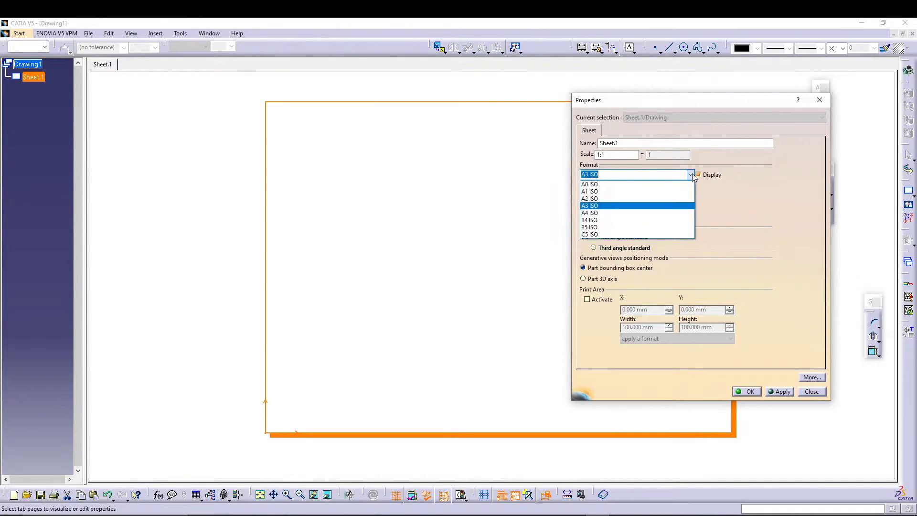
{"action": "left_click", "coordinate": [690, 176]}
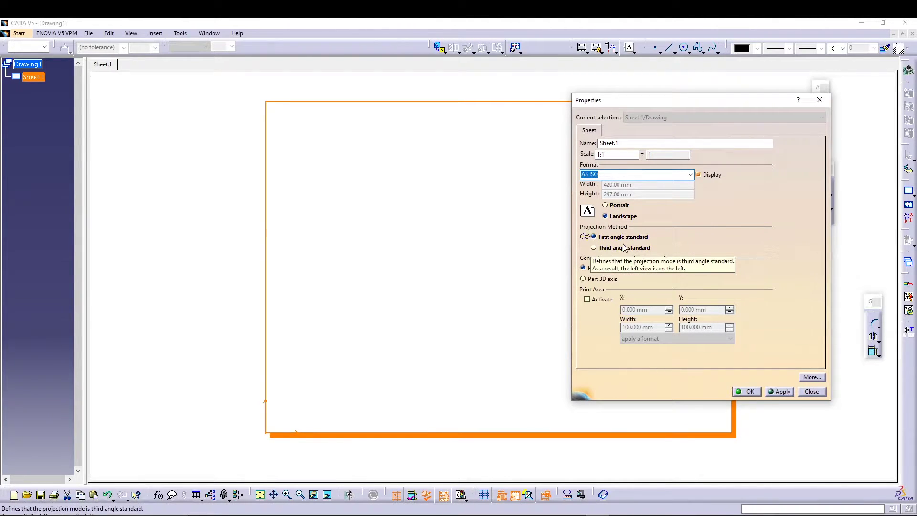
{"action": "left_click", "coordinate": [608, 249]}
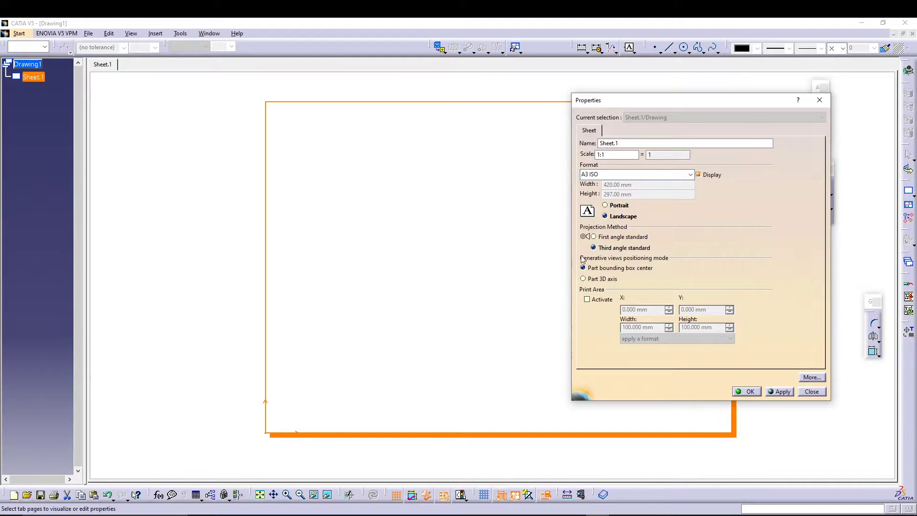
{"action": "left_click", "coordinate": [749, 391]}
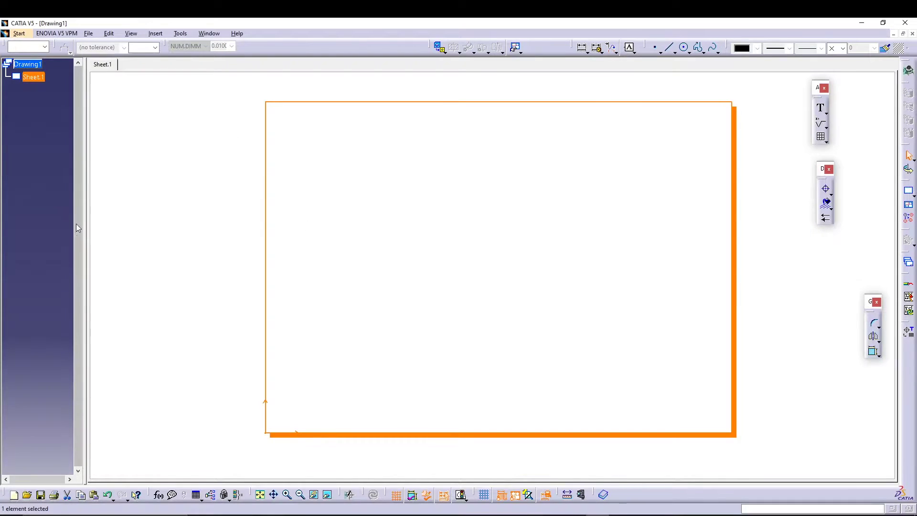
{"action": "left_click", "coordinate": [61, 230]}
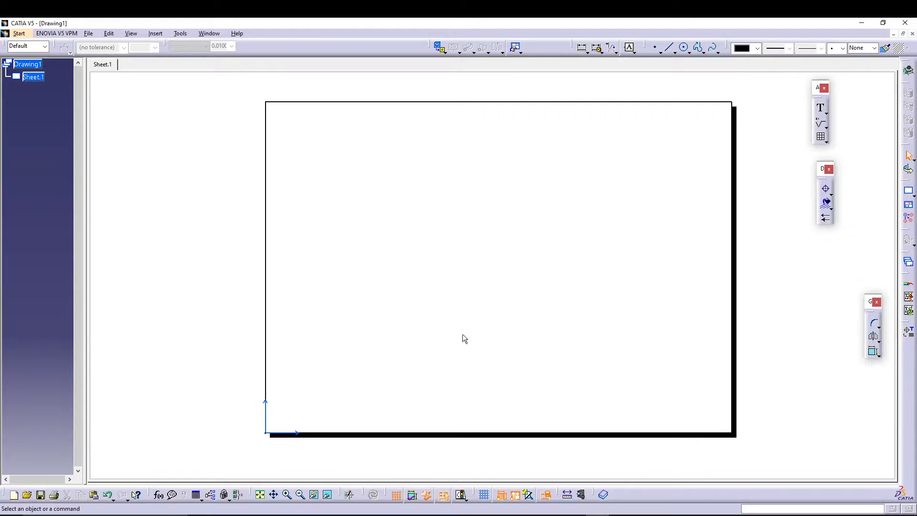
Define a front view of Motor cover.CATPart from its yz plane, tiling the windows vertically for the selection and maximizing the drawing again
{"action": "left_click", "coordinate": [156, 35]}
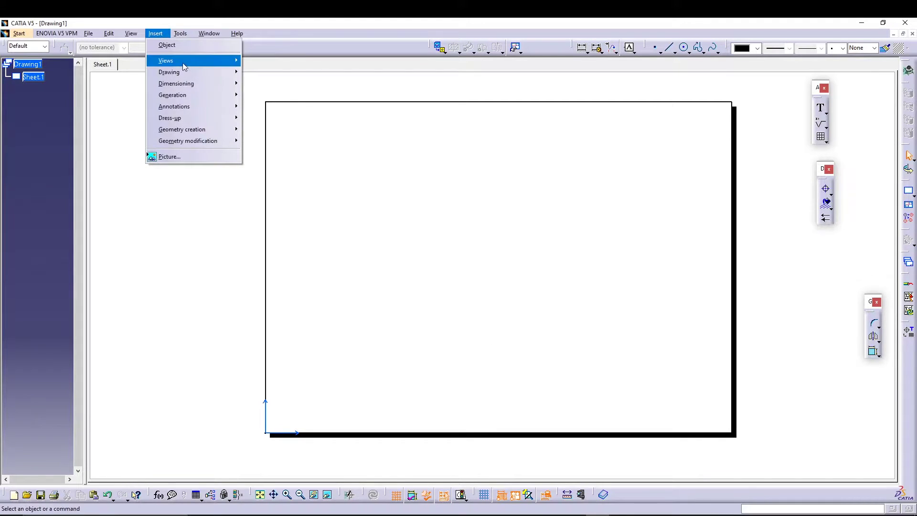
{"action": "mouse_move", "coordinate": [173, 61]}
{"action": "mouse_move", "coordinate": [272, 62]}
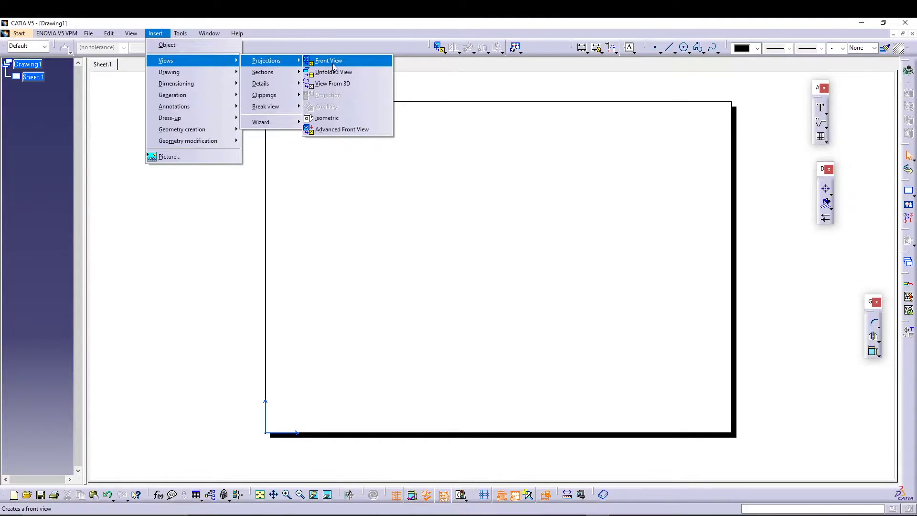
{"action": "left_click", "coordinate": [332, 62]}
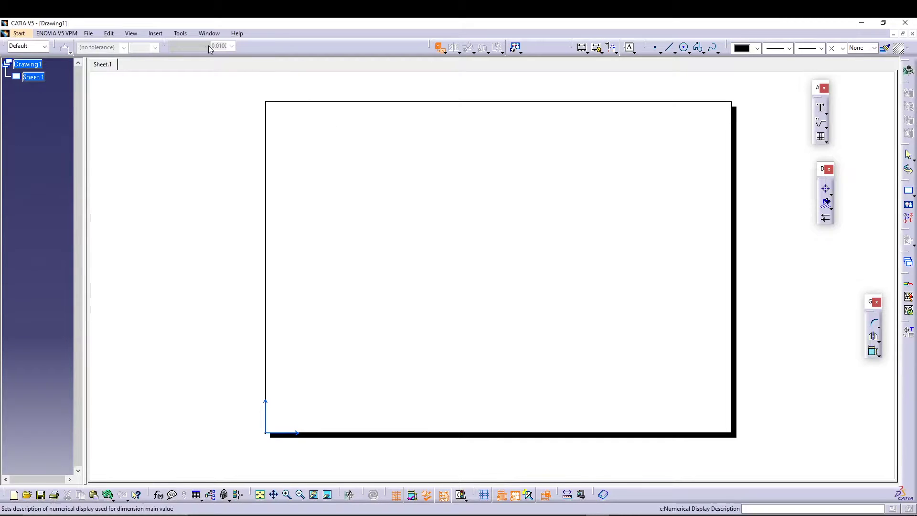
{"action": "left_click", "coordinate": [209, 34]}
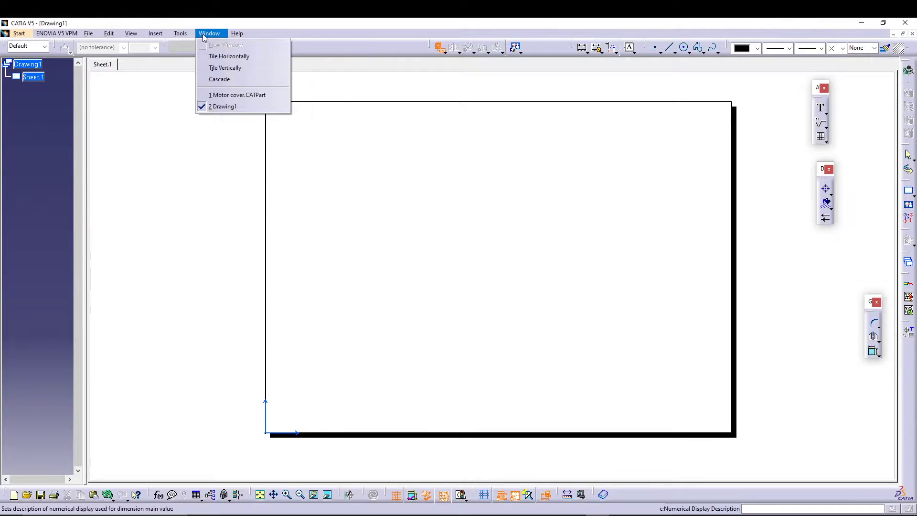
{"action": "left_click", "coordinate": [246, 70]}
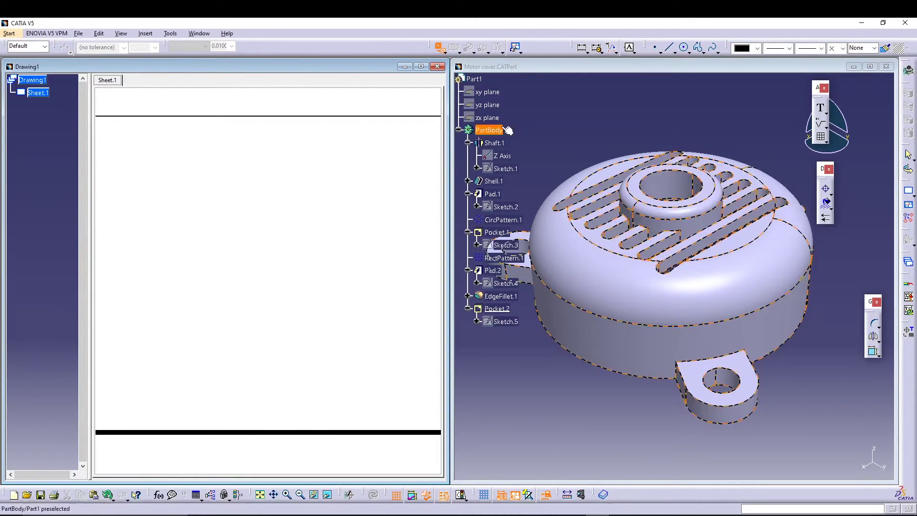
{"action": "left_click", "coordinate": [482, 105]}
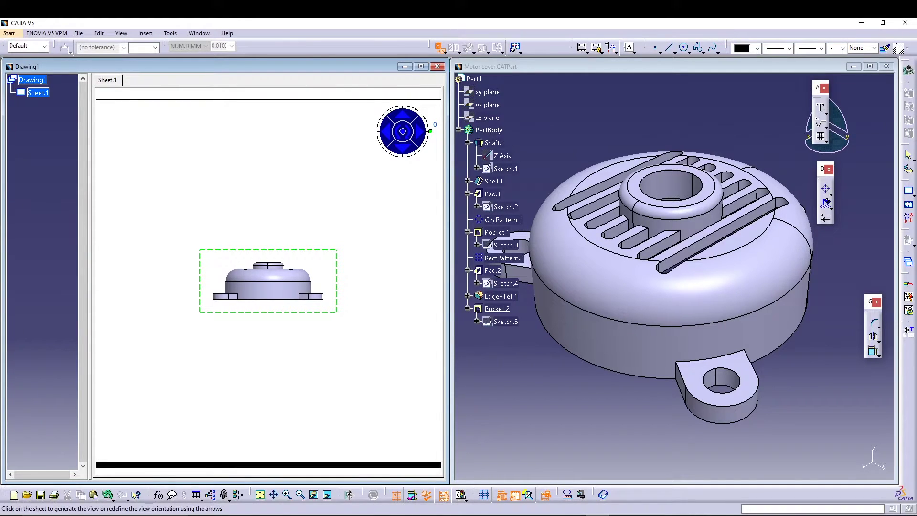
{"action": "left_click", "coordinate": [420, 67]}
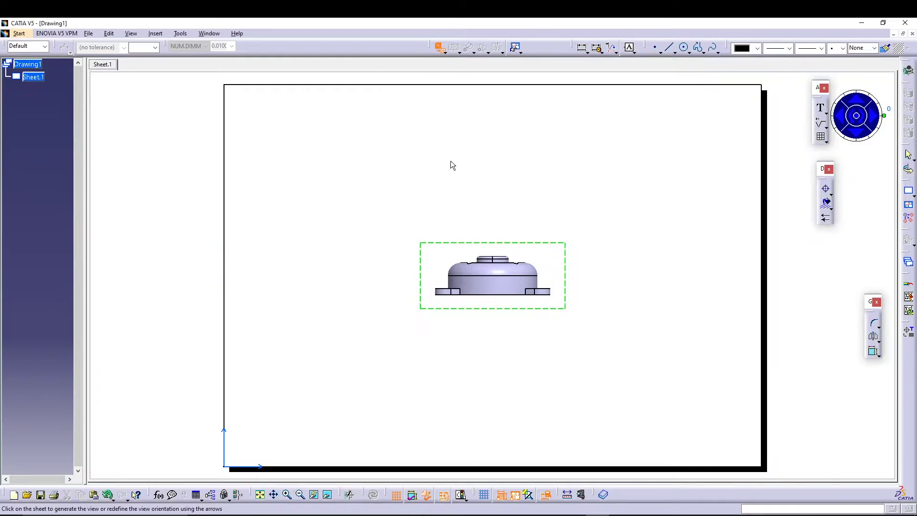
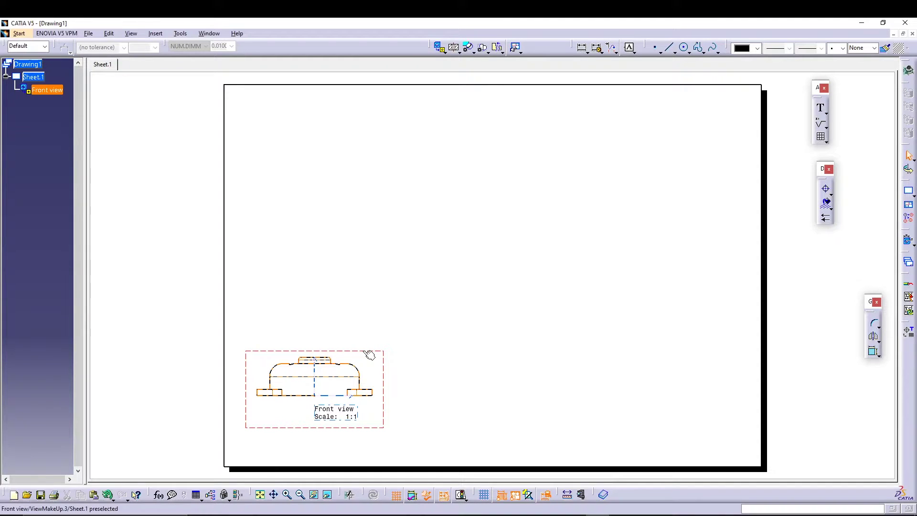
Hide the view frame of the front view and enable its axis display in the view properties
{"action": "right_click", "coordinate": [366, 353]}
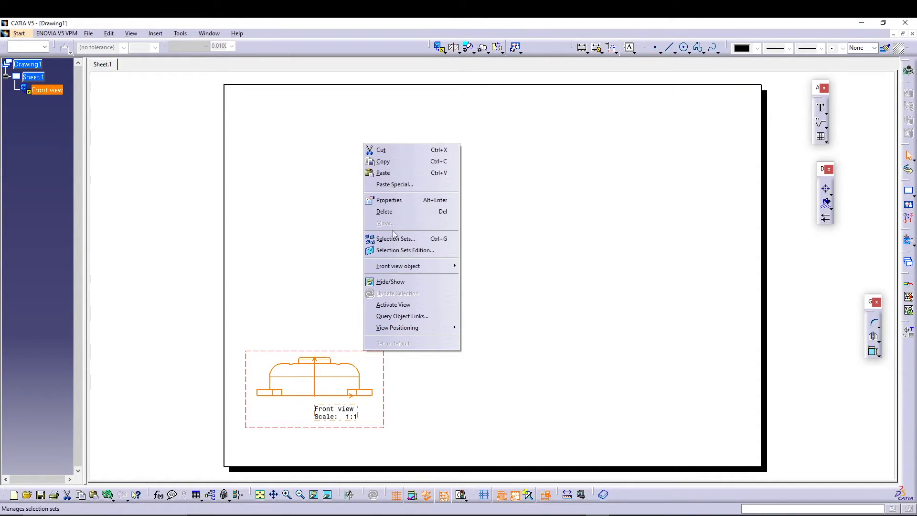
{"action": "left_click", "coordinate": [390, 201]}
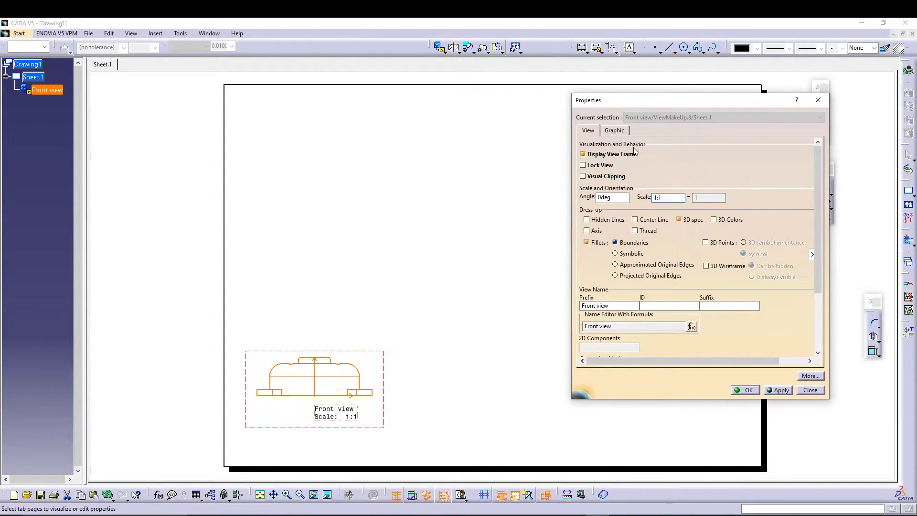
{"action": "left_click", "coordinate": [585, 156]}
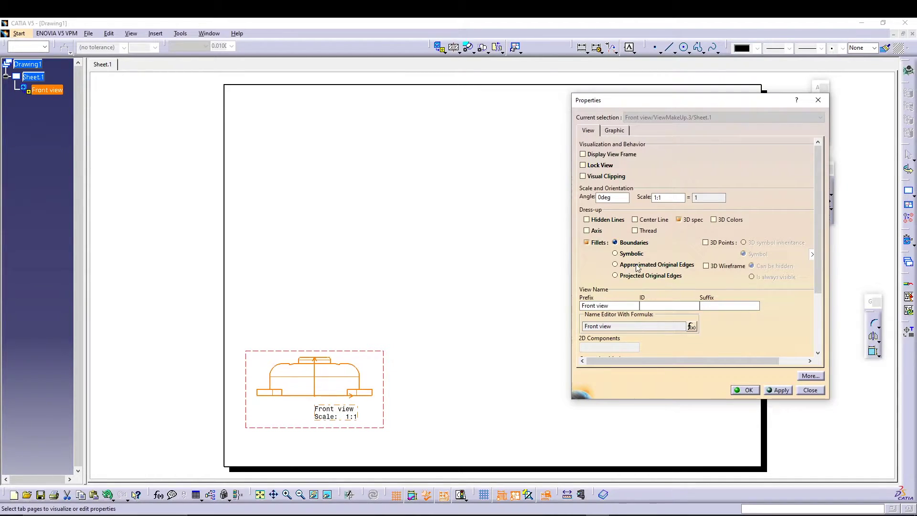
{"action": "left_click", "coordinate": [597, 231]}
{"action": "left_click", "coordinate": [744, 390]}
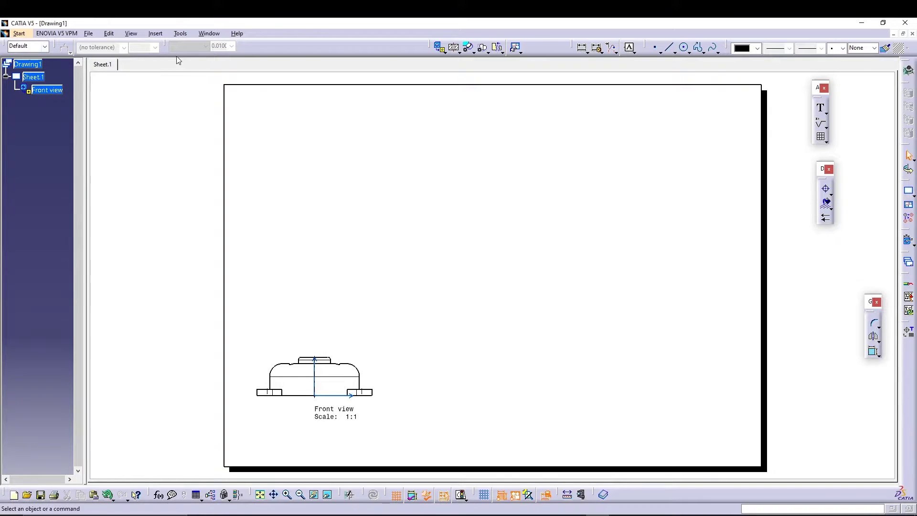
{"action": "left_click", "coordinate": [156, 34]}
{"action": "left_click", "coordinate": [374, 71]}
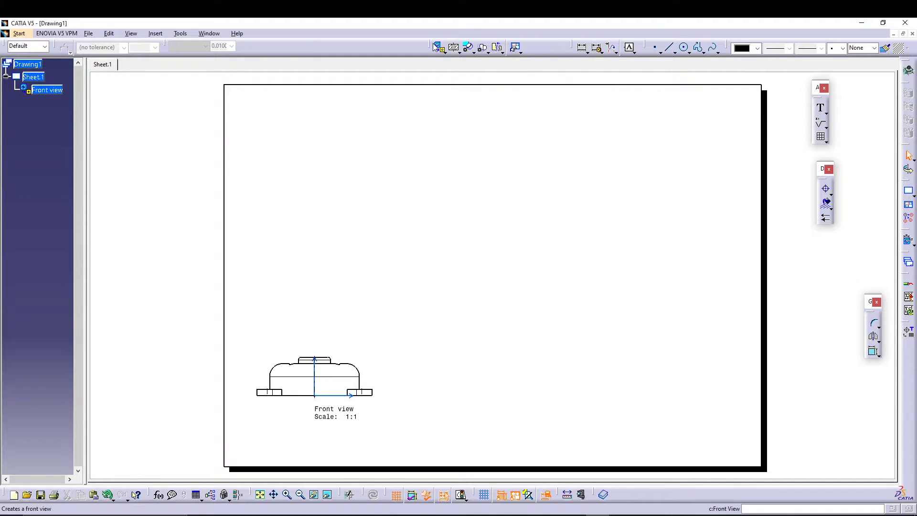
{"action": "left_click_drag", "start_coordinate": [281, 99], "coordinate": [128, 121]}
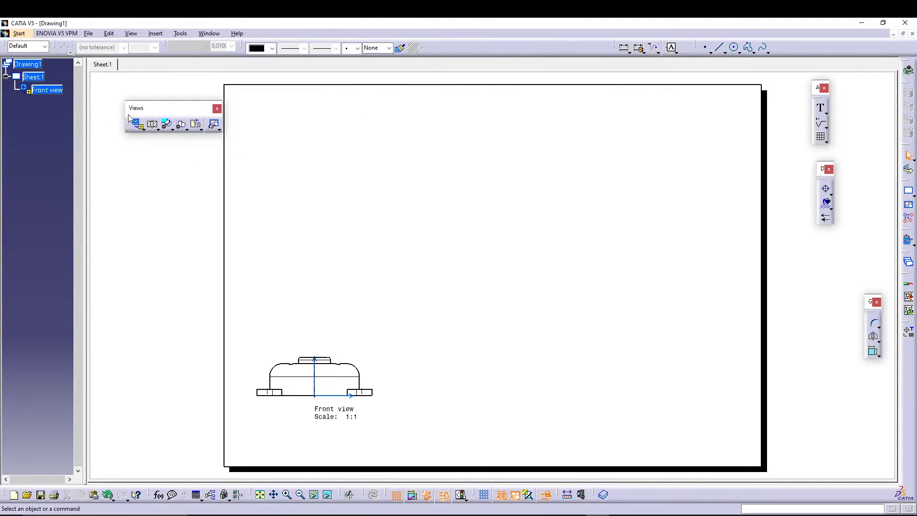
{"action": "left_click_drag", "start_coordinate": [186, 111], "coordinate": [505, 41]}
Create a projection view from the front view and place it above as the top view
{"action": "left_click", "coordinate": [464, 51]}
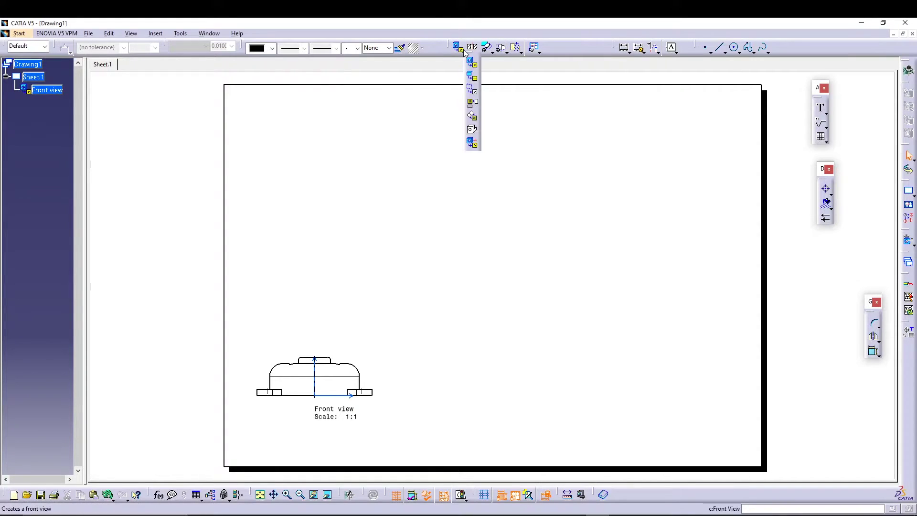
{"action": "left_click", "coordinate": [475, 104]}
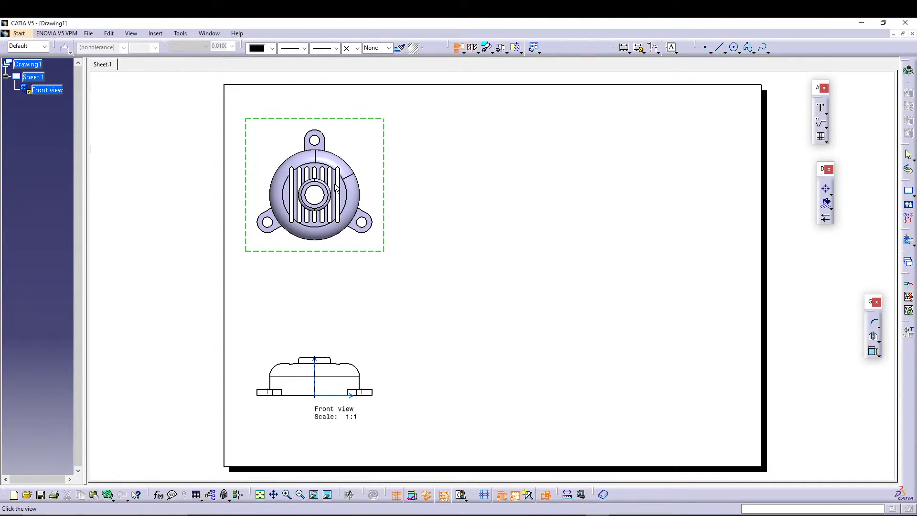
{"action": "left_click", "coordinate": [336, 187]}
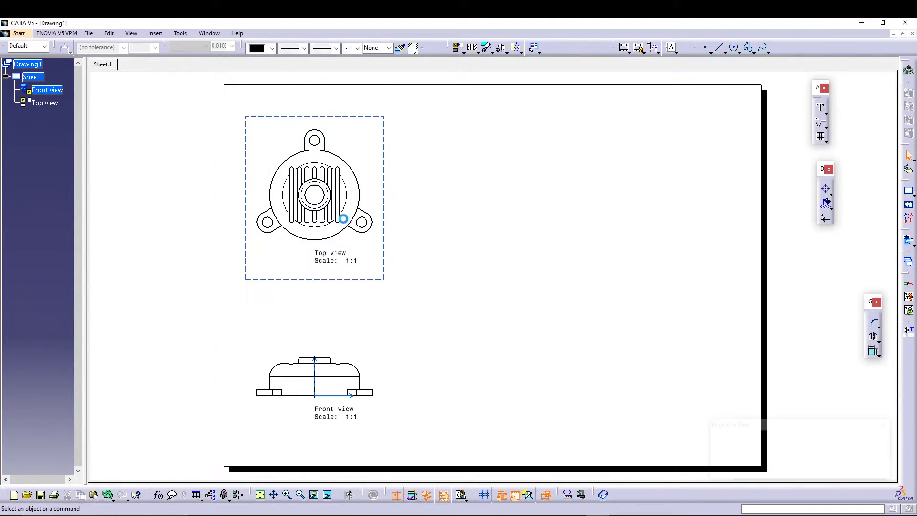
Hide the view frame of the top view and enable its center lines in the view properties
{"action": "right_click", "coordinate": [390, 276]}
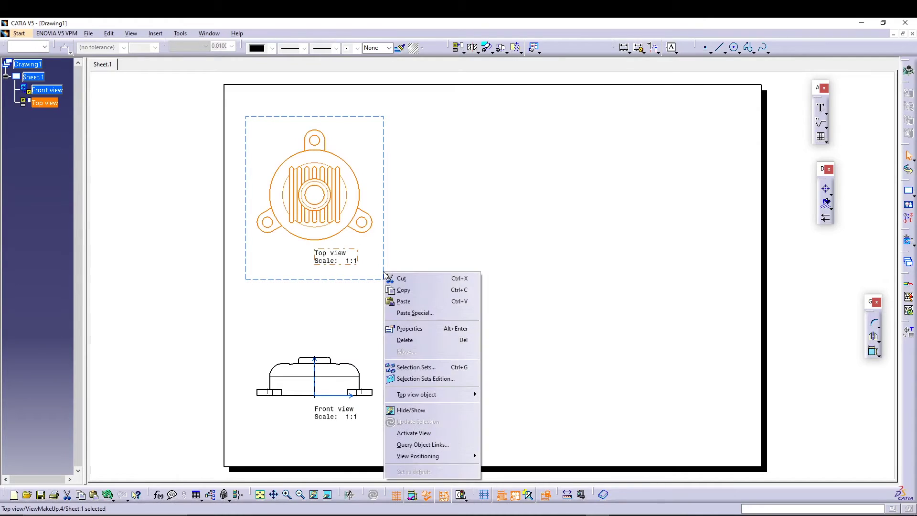
{"action": "left_click", "coordinate": [410, 329]}
{"action": "left_click", "coordinate": [584, 155]}
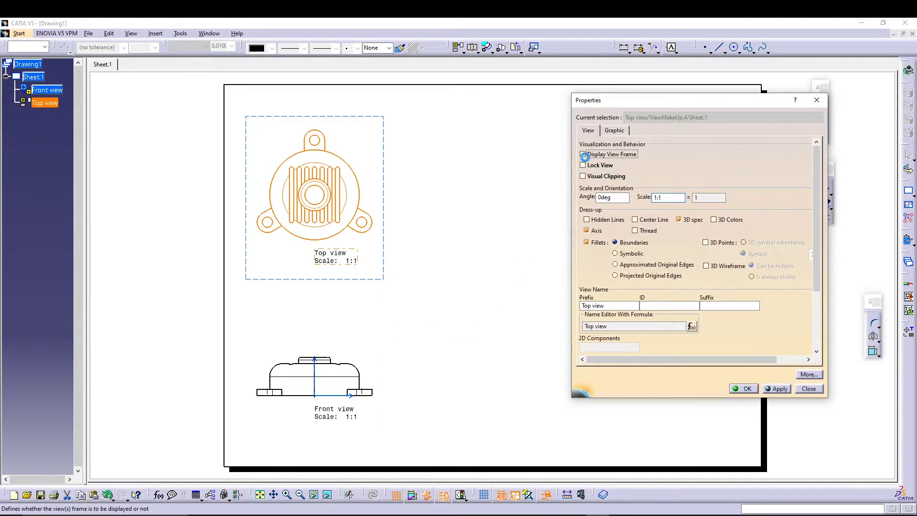
{"action": "left_click", "coordinate": [635, 220]}
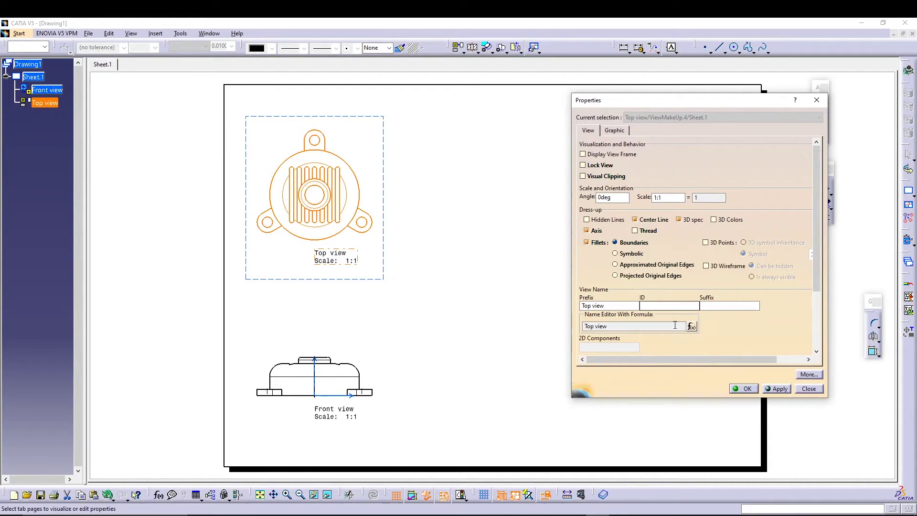
{"action": "left_click", "coordinate": [748, 389]}
{"action": "left_click", "coordinate": [357, 307]}
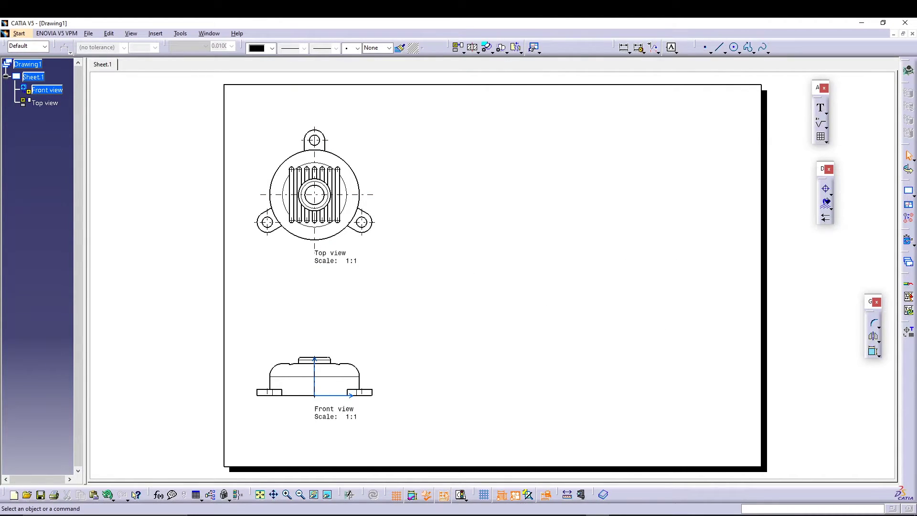
Make the top view the active view of the drawing
{"action": "scroll", "coordinate": [474, 233], "scroll_direction": "down", "scroll_amount": 1}
{"action": "scroll", "coordinate": [474, 234], "scroll_direction": "up", "scroll_amount": 3}
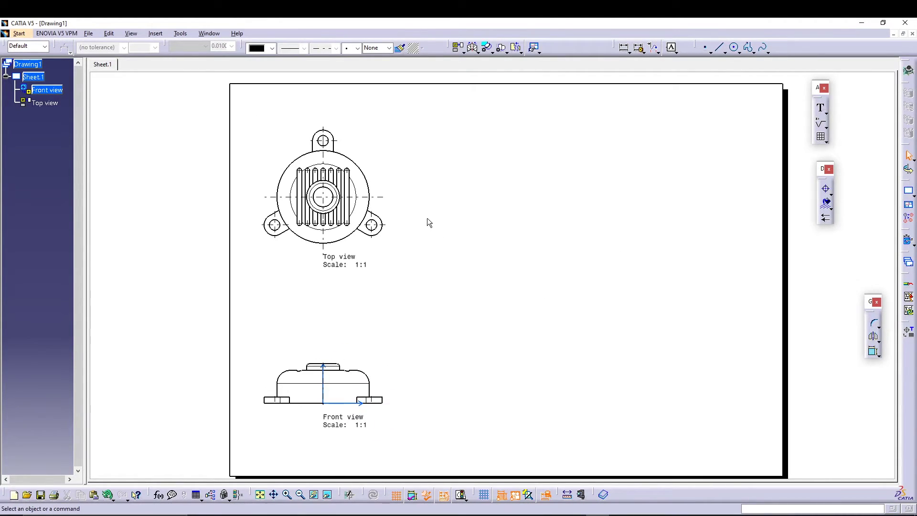
{"action": "scroll", "coordinate": [497, 253], "scroll_direction": "down", "scroll_amount": 1}
{"action": "scroll", "coordinate": [503, 272], "scroll_direction": "up", "scroll_amount": 1}
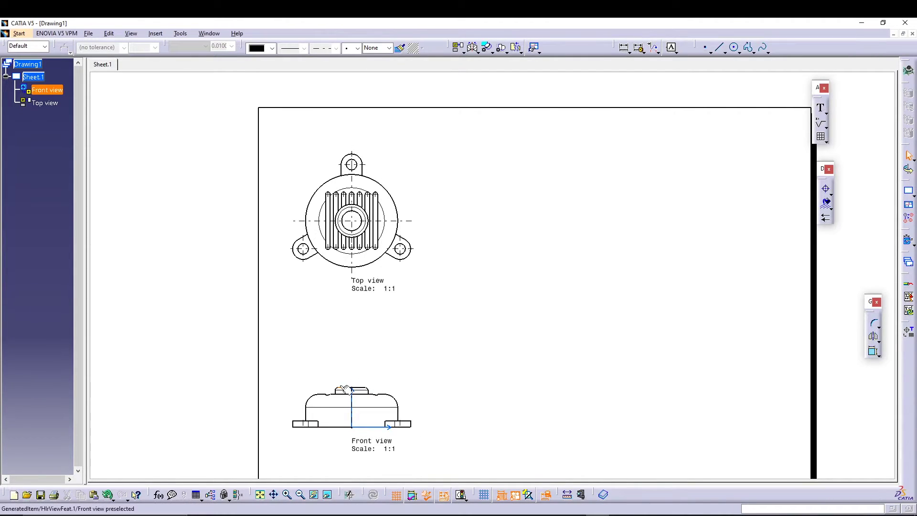
{"action": "left_click", "coordinate": [363, 432]}
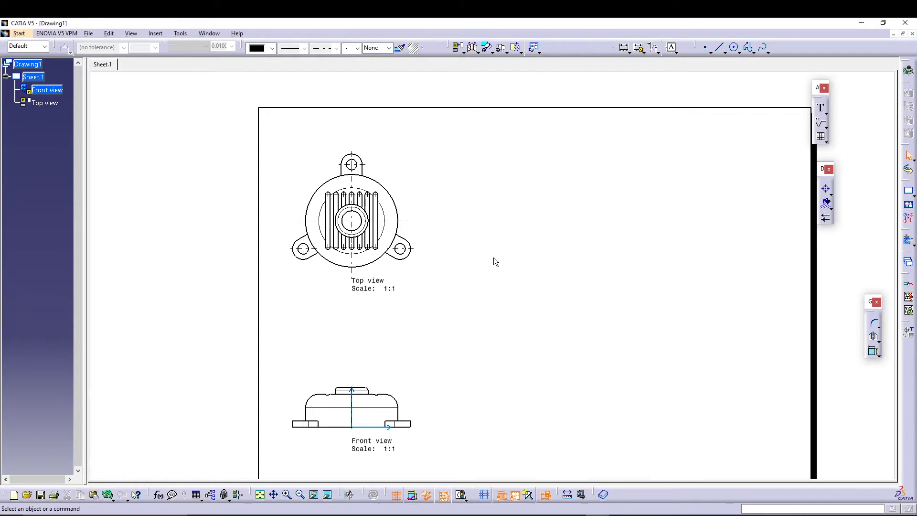
{"action": "left_click", "coordinate": [51, 104]}
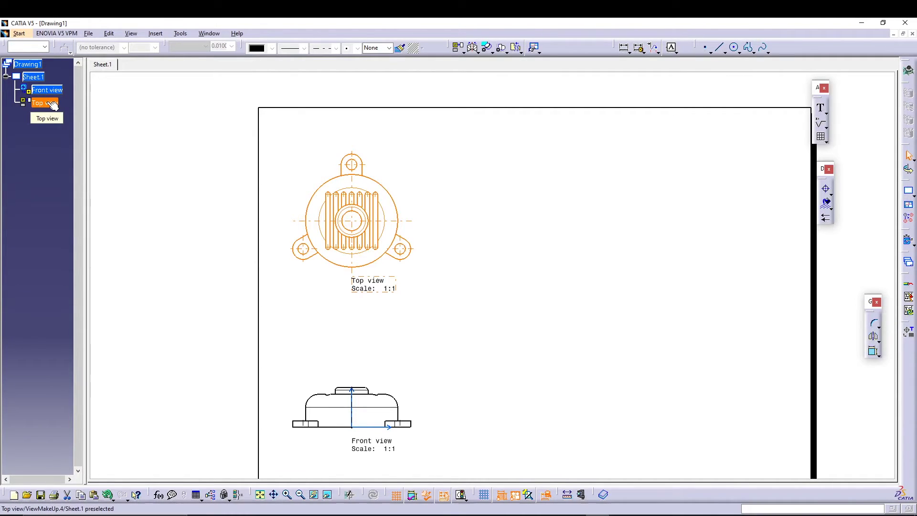
{"action": "right_click", "coordinate": [50, 103]}
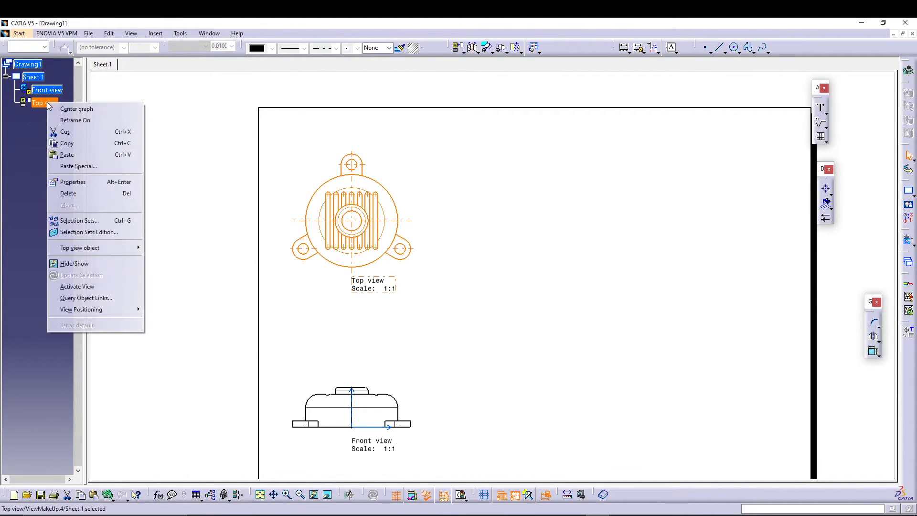
{"action": "left_click", "coordinate": [115, 287]}
{"action": "left_click", "coordinate": [558, 328]}
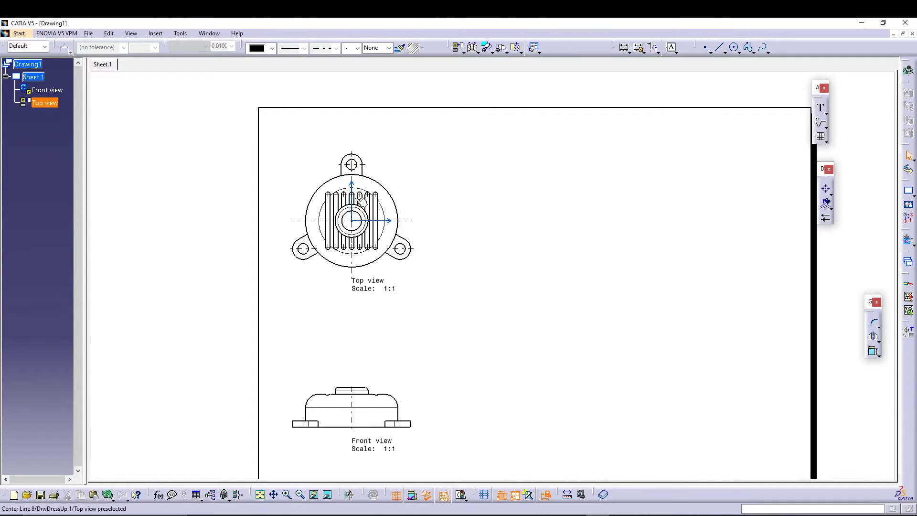
Define an aligned section profile on the top view from above the upper lug through the center and out past the lower-right lug
{"action": "mouse_move", "coordinate": [466, 201]}
{"action": "middle_mouse_down"}
{"action": "mouse_move", "coordinate": [367, 212]}
{"action": "mouse_move", "coordinate": [371, 204]}
{"action": "mouse_move", "coordinate": [403, 227]}
{"action": "mouse_move", "coordinate": [400, 213]}
{"action": "mouse_move", "coordinate": [330, 201]}
{"action": "middle_mouse_up"}
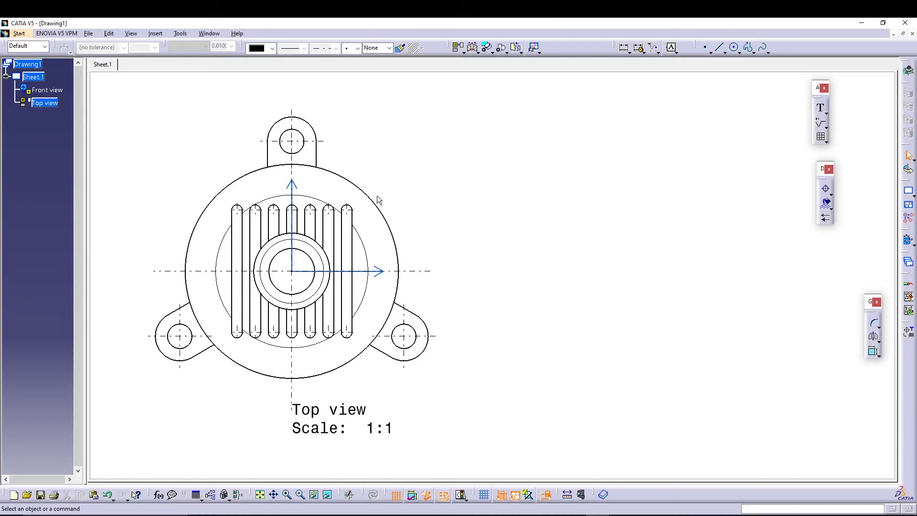
{"action": "left_click", "coordinate": [158, 33]}
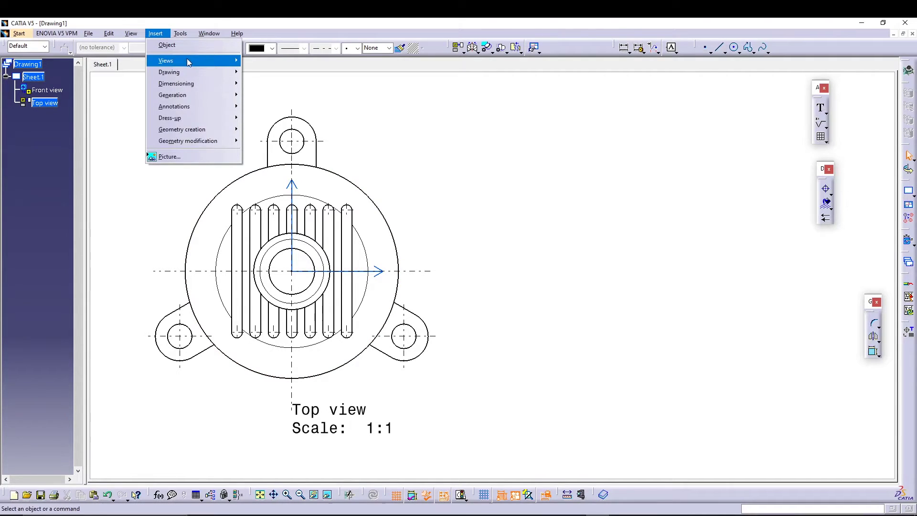
{"action": "mouse_move", "coordinate": [201, 61]}
{"action": "mouse_move", "coordinate": [282, 73]}
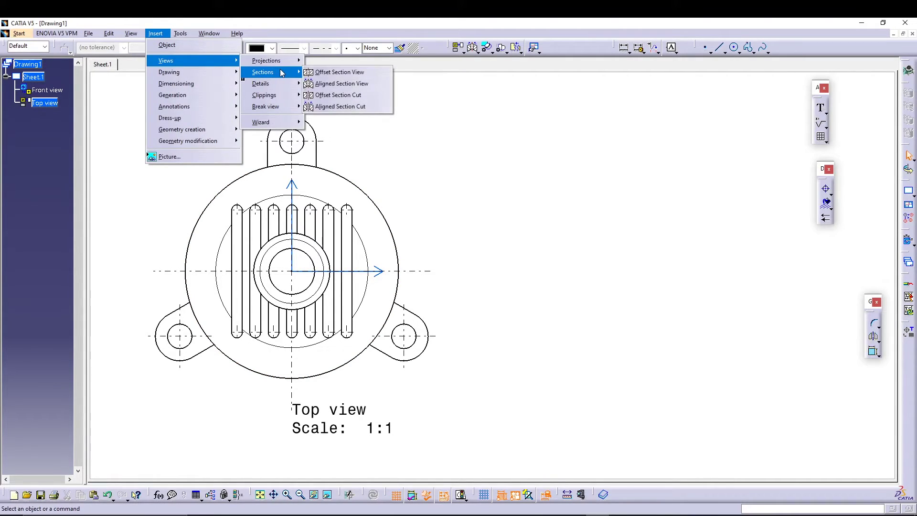
{"action": "left_click", "coordinate": [326, 72]}
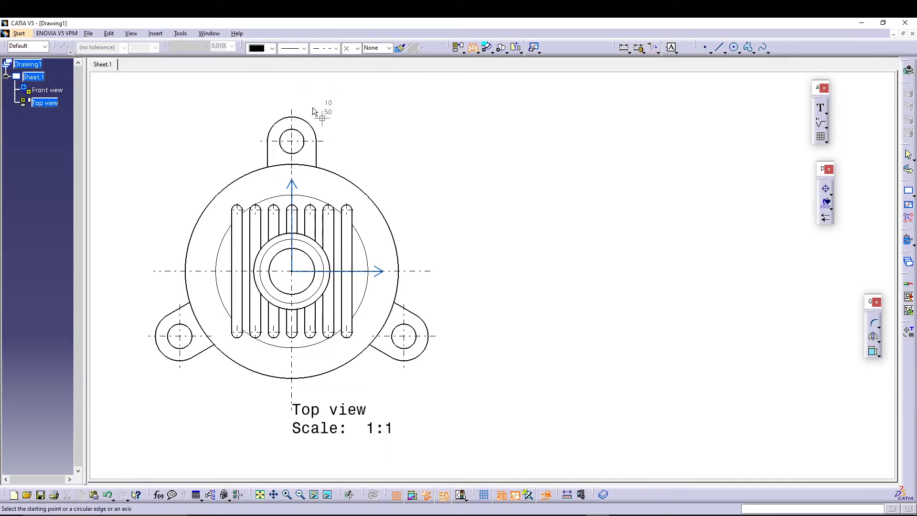
{"action": "left_click", "coordinate": [291, 88]}
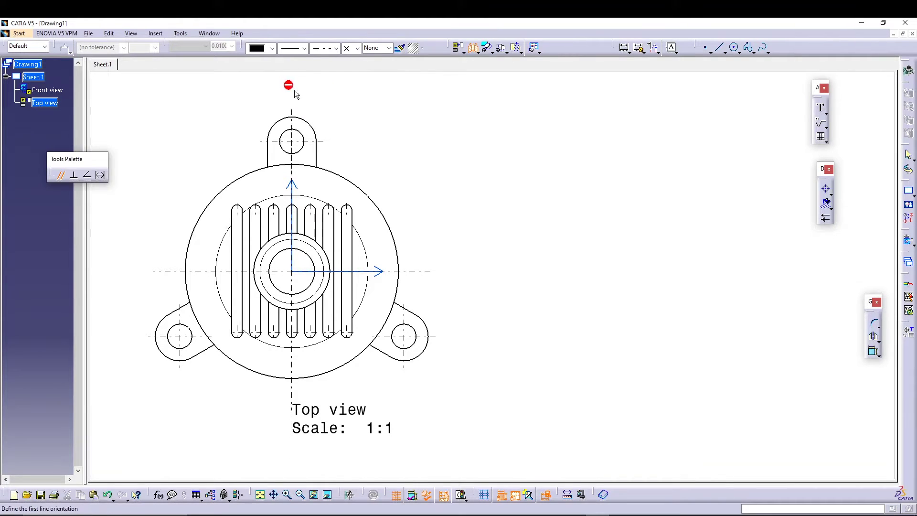
{"action": "left_click", "coordinate": [296, 271]}
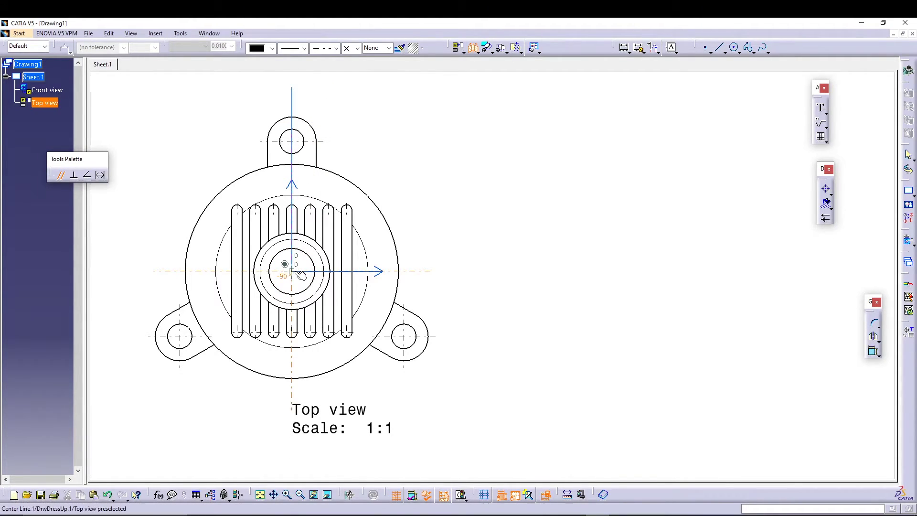
{"action": "left_click", "coordinate": [296, 273]}
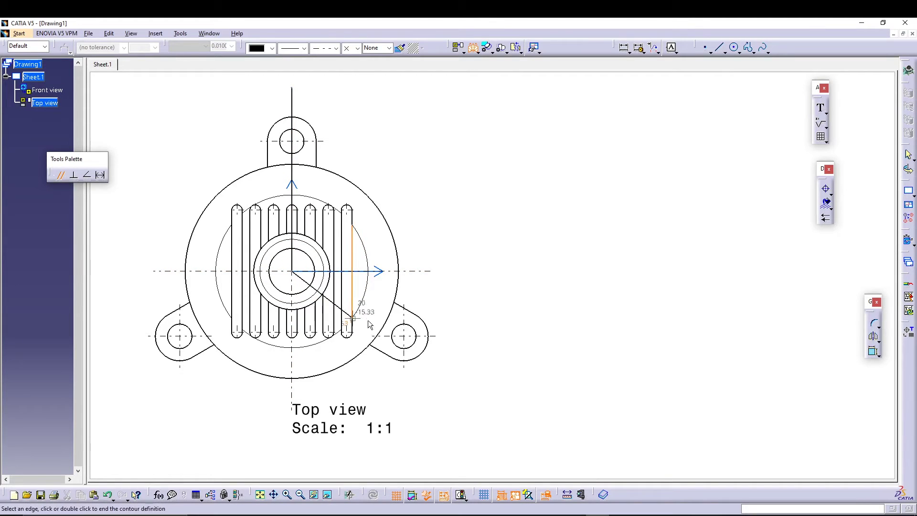
{"action": "double_click", "coordinate": [436, 354]}
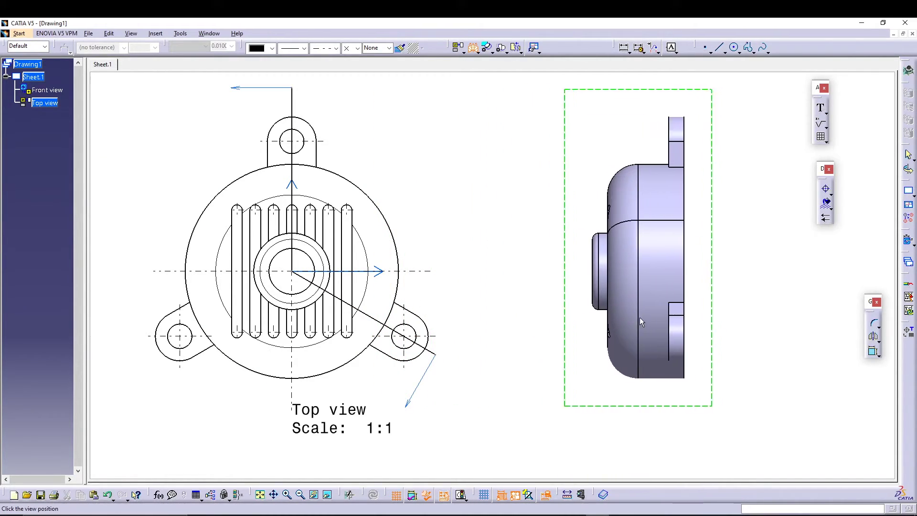
Place the aligned section view to the right of the top view
{"action": "left_click", "coordinate": [647, 317]}
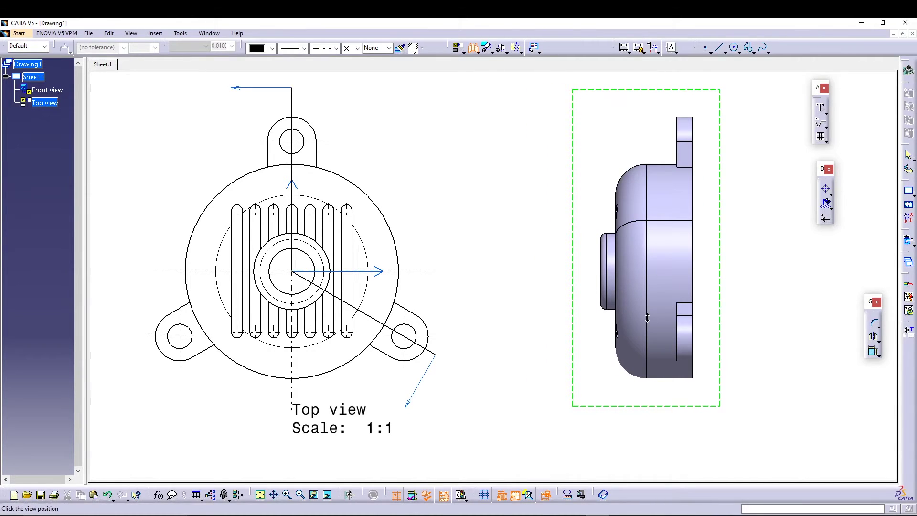
{"action": "scroll", "coordinate": [655, 368], "scroll_direction": "down", "scroll_amount": 3}
{"action": "middle_click_drag", "start_coordinate": [655, 368], "coordinate": [555, 248]}
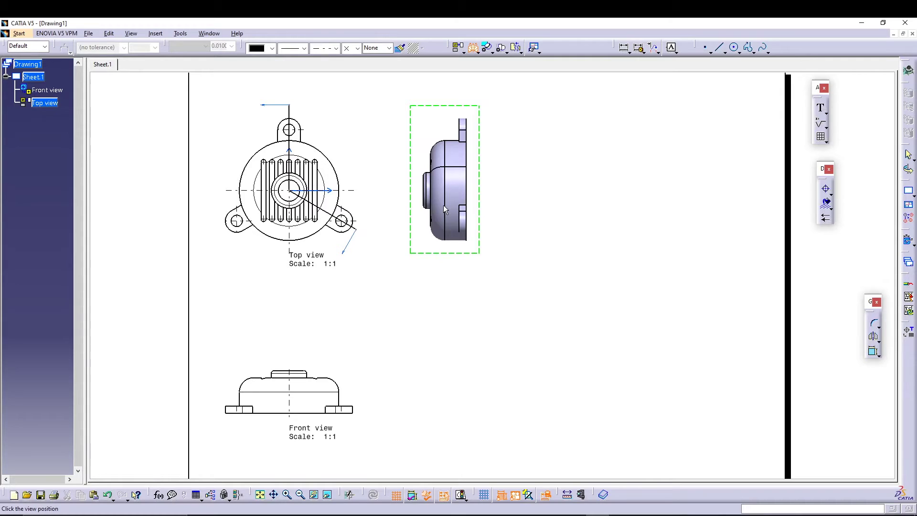
{"action": "left_click", "coordinate": [444, 210]}
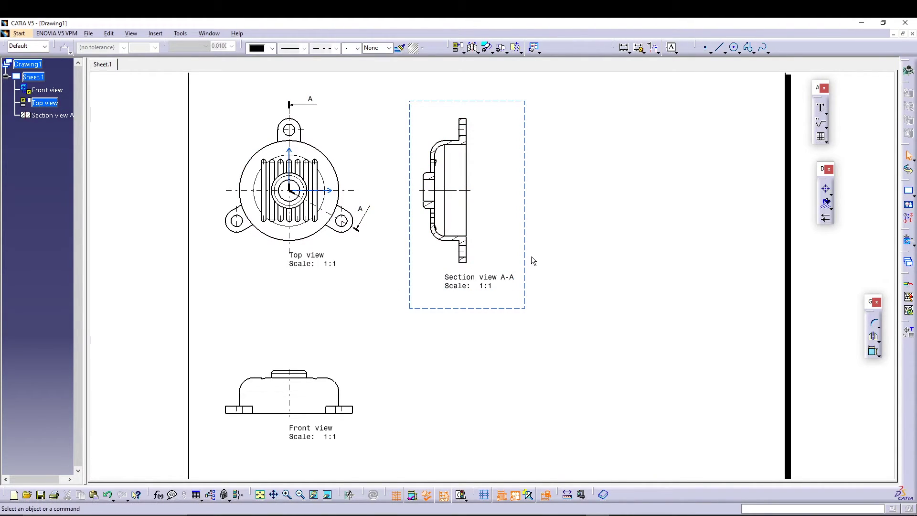
Hide the view frame of the aligned section view in its view properties
{"action": "right_click", "coordinate": [526, 230]}
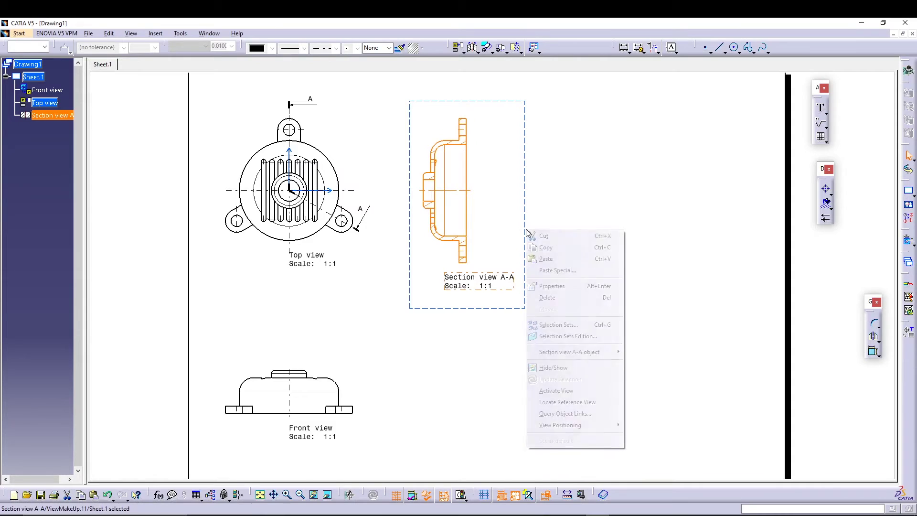
{"action": "left_click", "coordinate": [549, 286]}
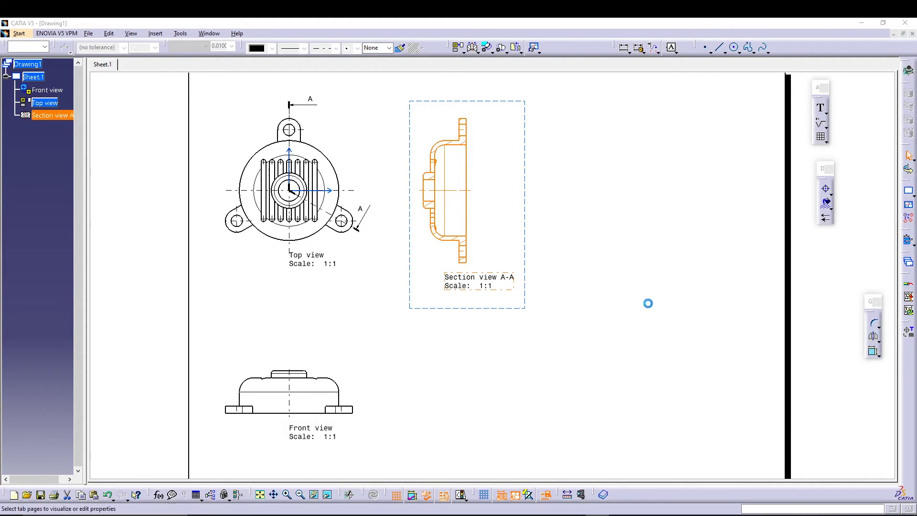
{"action": "left_click", "coordinate": [583, 154]}
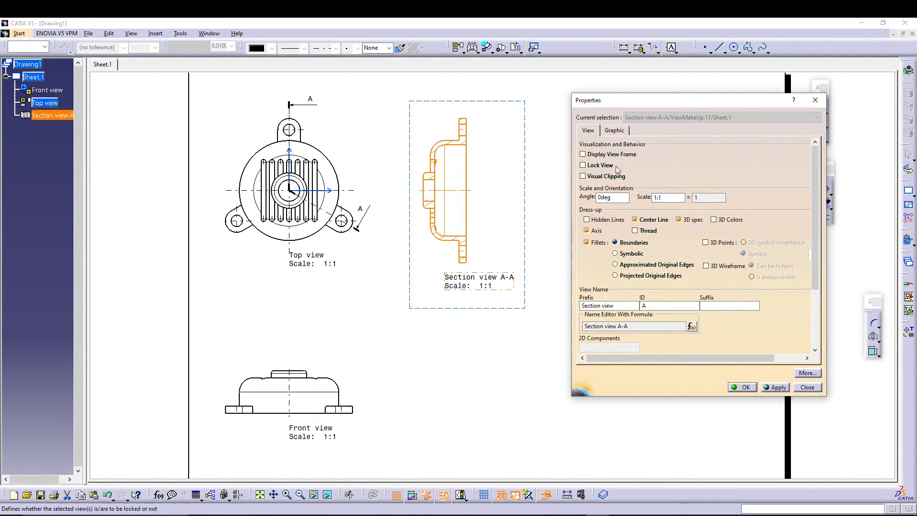
{"action": "left_click", "coordinate": [742, 386]}
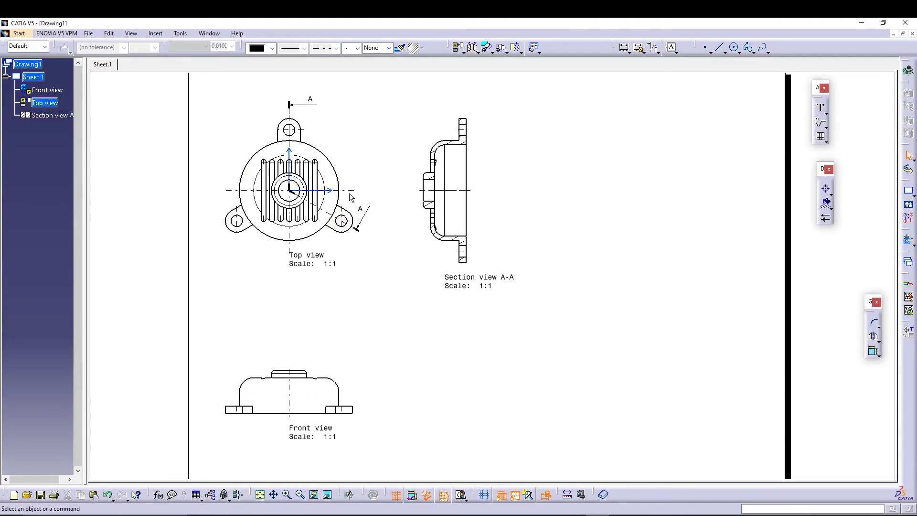
Create a circular 2:1 detail view around the top view's lower-right lug hole and place it to the right of the front view
{"action": "middle_click_drag", "start_coordinate": [360, 270], "coordinate": [350, 254]}
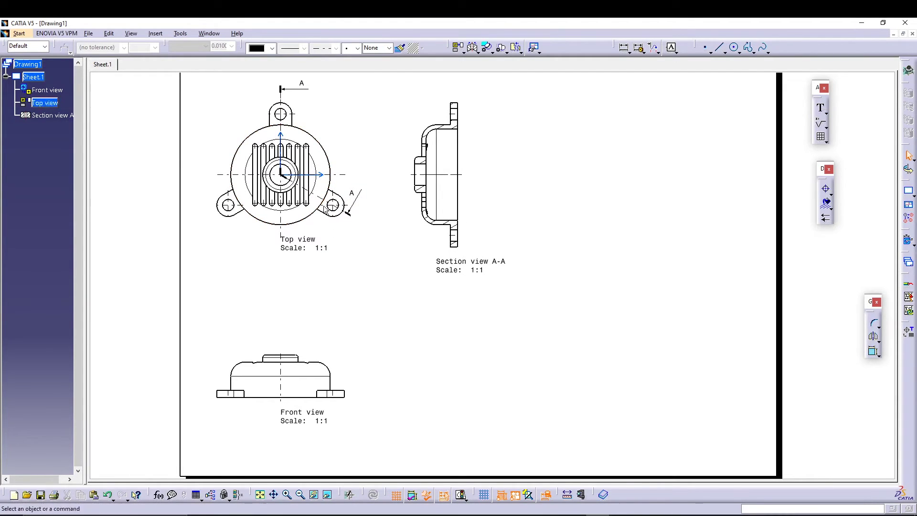
{"action": "left_click", "coordinate": [155, 34]}
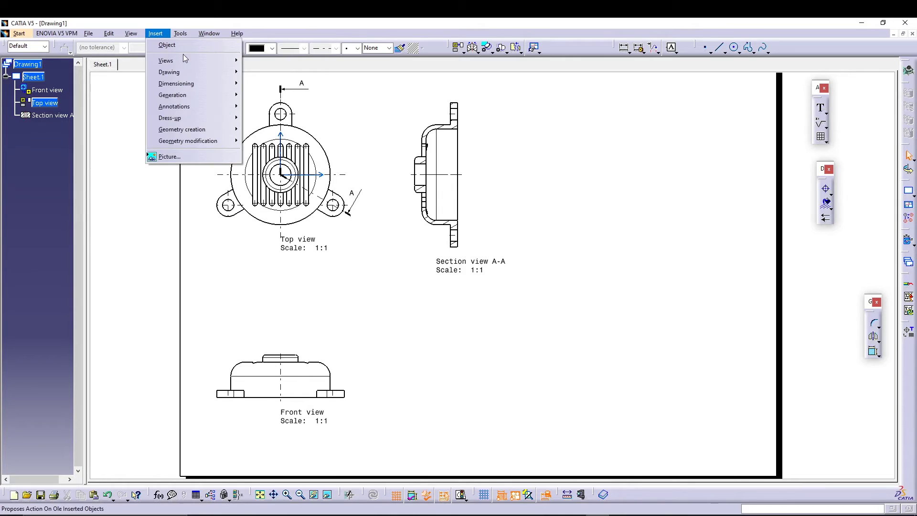
{"action": "mouse_move", "coordinate": [212, 62]}
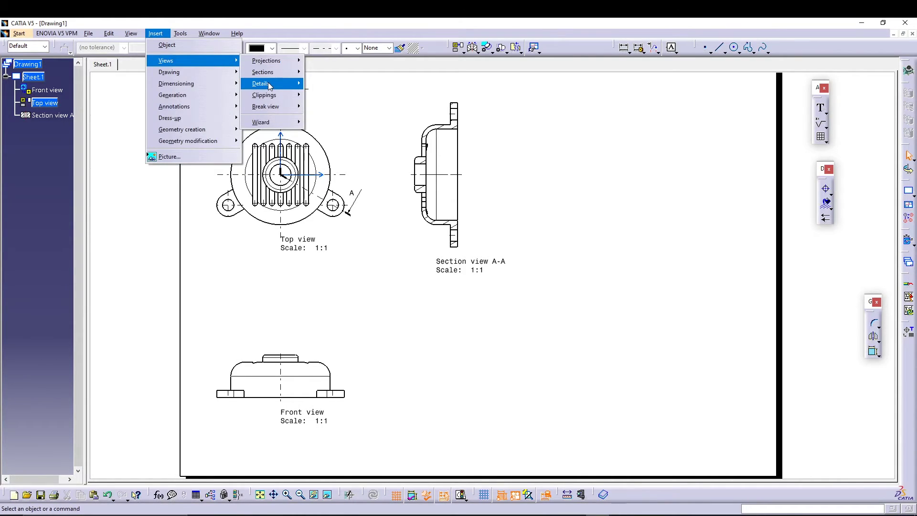
{"action": "left_click", "coordinate": [321, 83]}
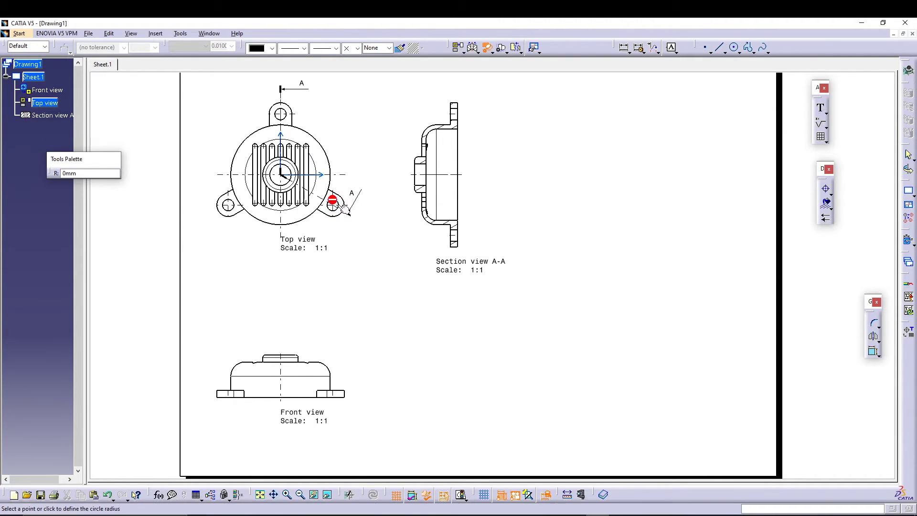
{"action": "left_click", "coordinate": [333, 204]}
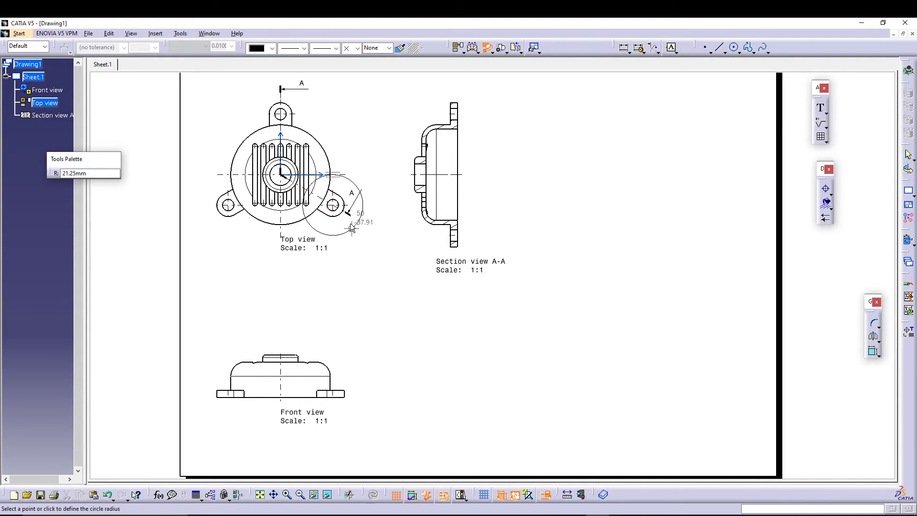
{"action": "left_click", "coordinate": [319, 225]}
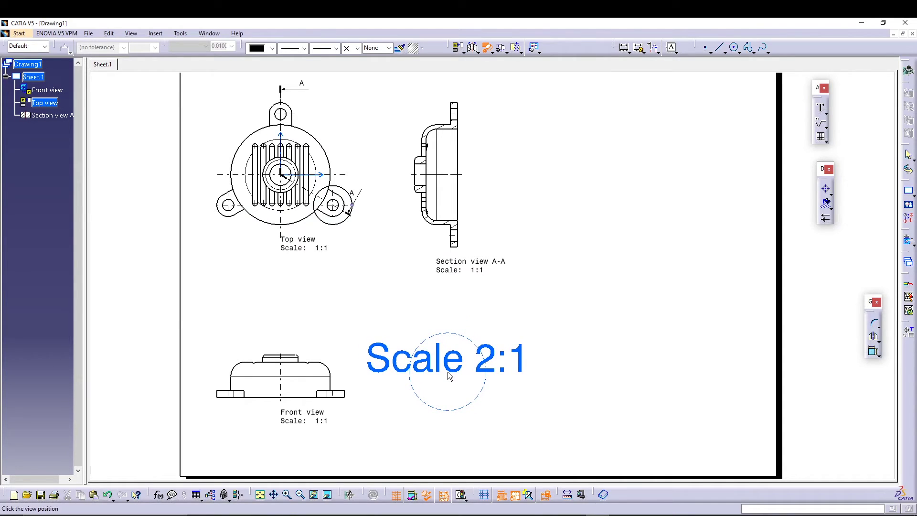
{"action": "left_click", "coordinate": [449, 375]}
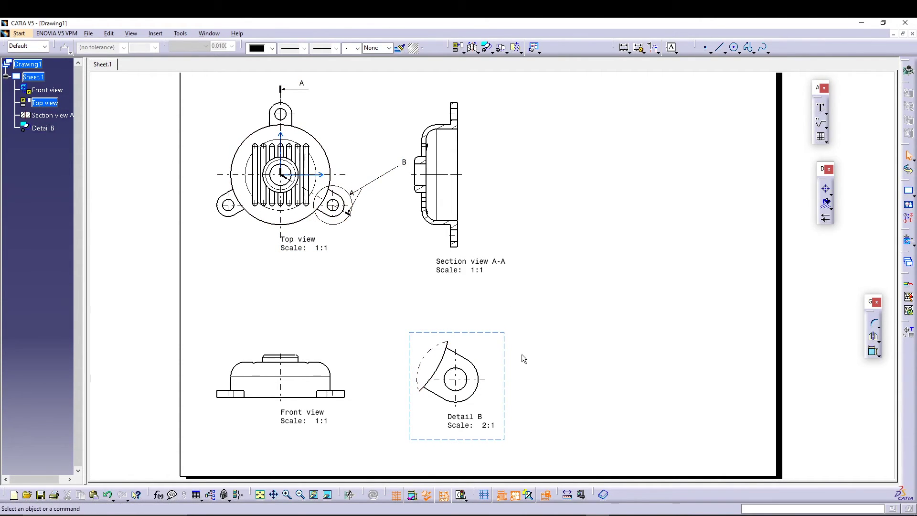
Hide the view frame of the lug detail view in its view properties
{"action": "right_click", "coordinate": [497, 334]}
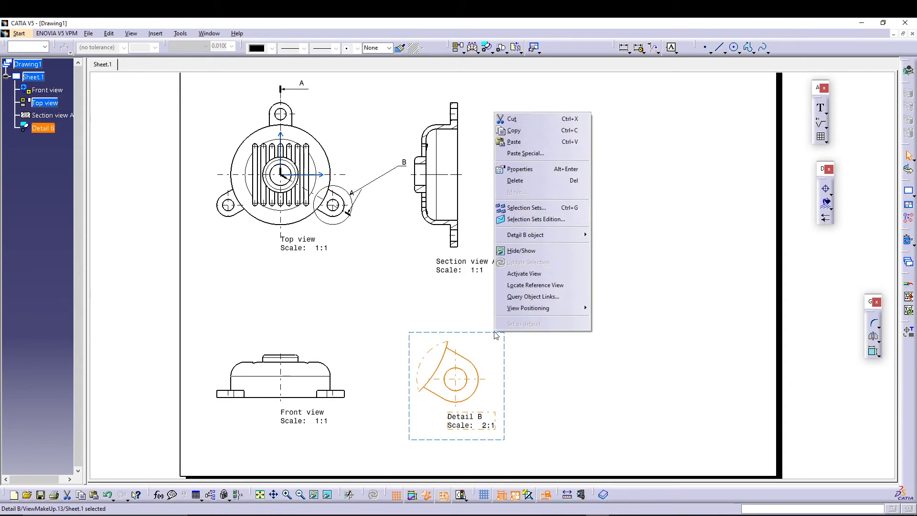
{"action": "left_click", "coordinate": [526, 169]}
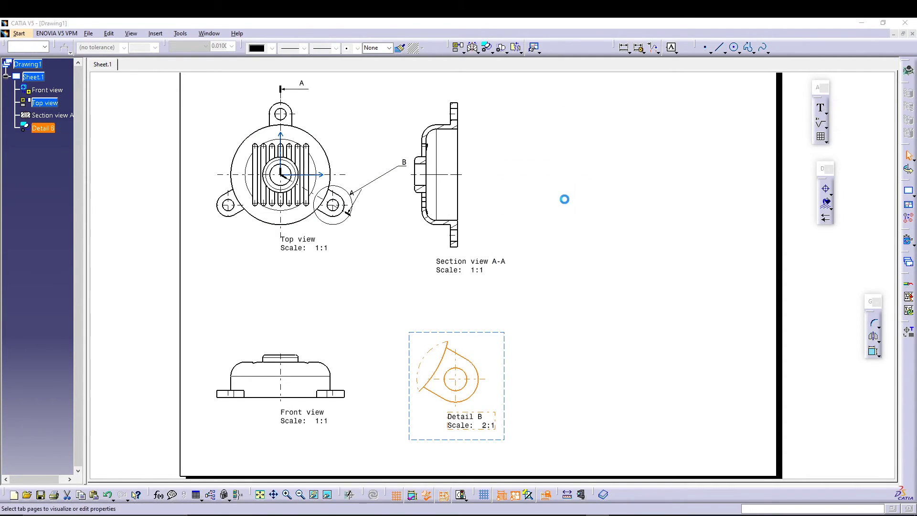
{"action": "left_click", "coordinate": [582, 154]}
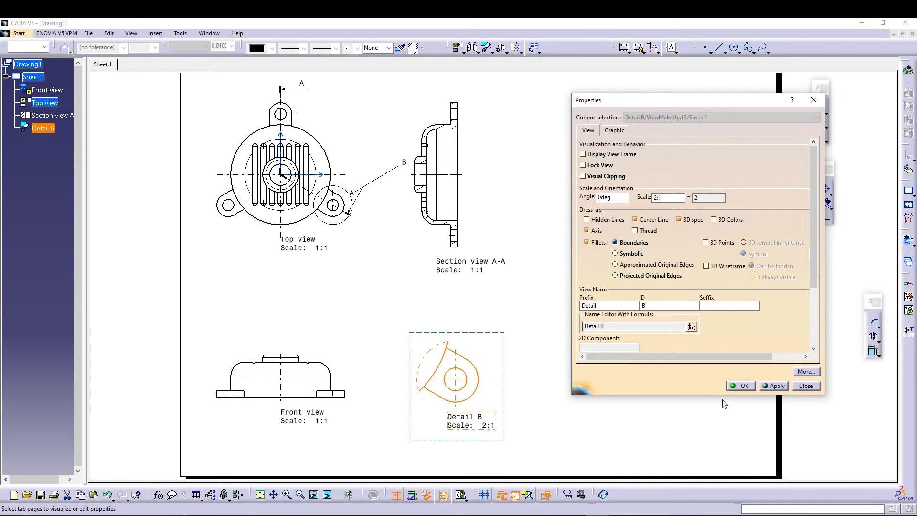
{"action": "left_click", "coordinate": [739, 386]}
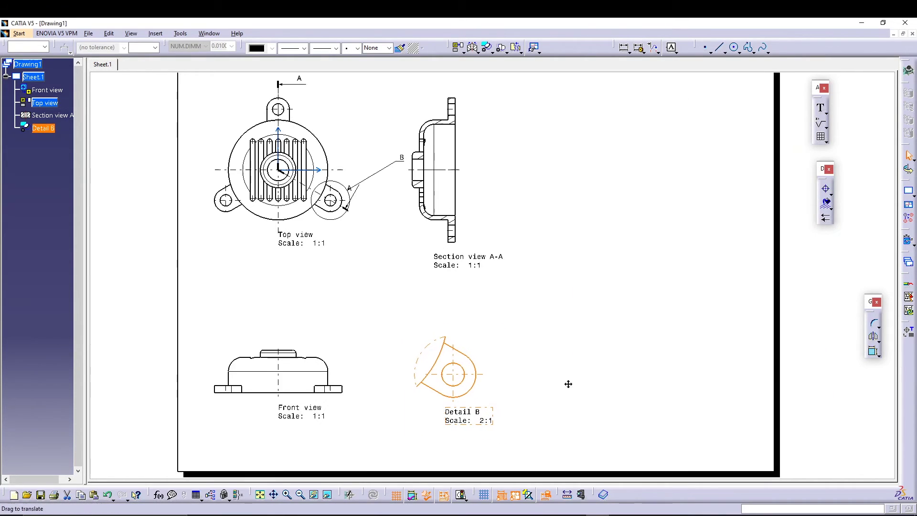
{"action": "left_click", "coordinate": [527, 317]}
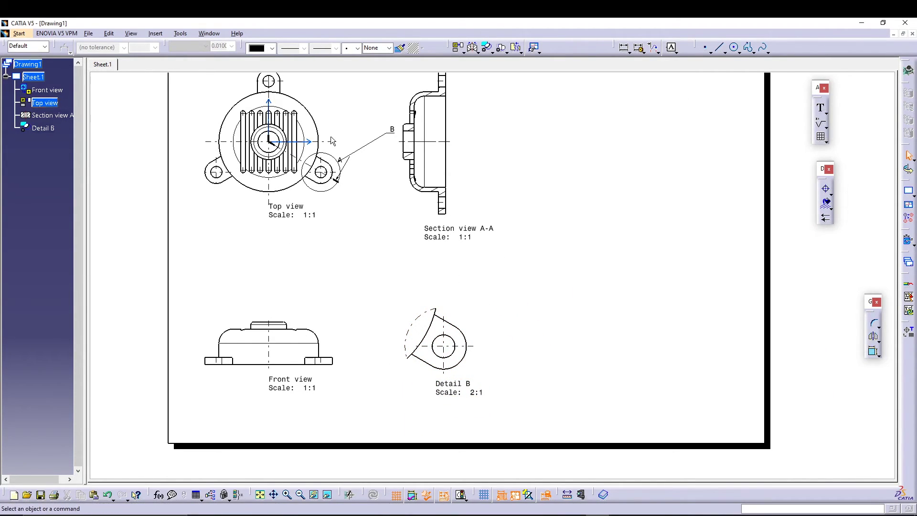
Start an isometric projection with the drawing and Motor cover part windows tiled vertically, and set the part to its isometric orientation
{"action": "mouse_move", "coordinate": [560, 259]}
{"action": "middle_mouse_down"}
{"action": "mouse_move", "coordinate": [551, 314]}
{"action": "mouse_move", "coordinate": [581, 294]}
{"action": "mouse_move", "coordinate": [580, 312]}
{"action": "mouse_move", "coordinate": [573, 307]}
{"action": "middle_mouse_up"}
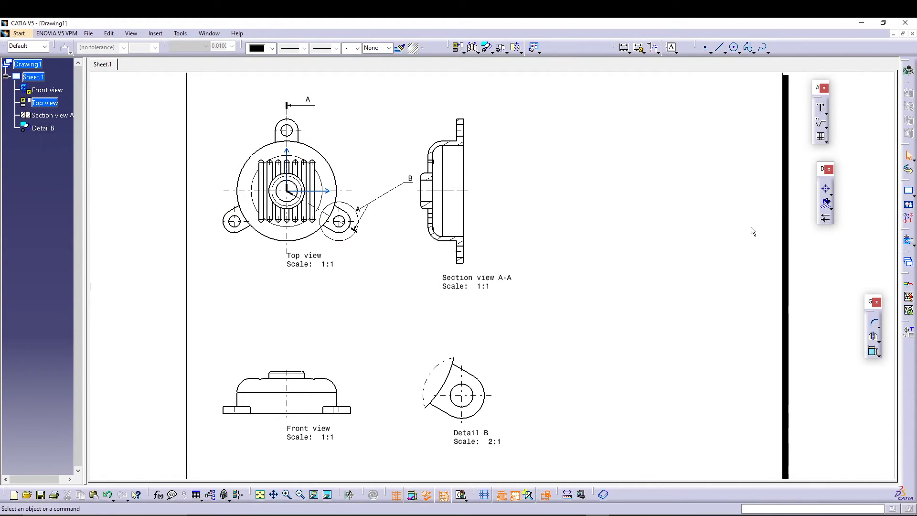
{"action": "left_click", "coordinate": [154, 35]}
{"action": "mouse_move", "coordinate": [225, 60]}
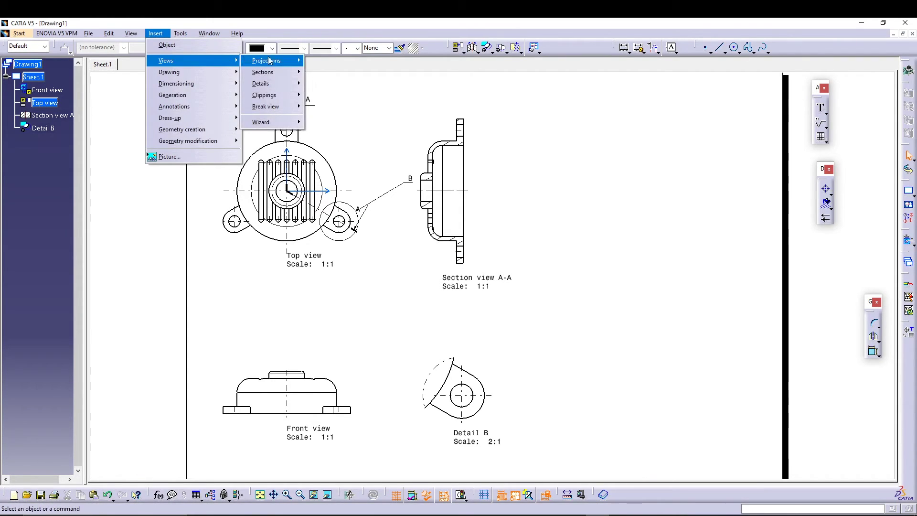
{"action": "mouse_move", "coordinate": [289, 62]}
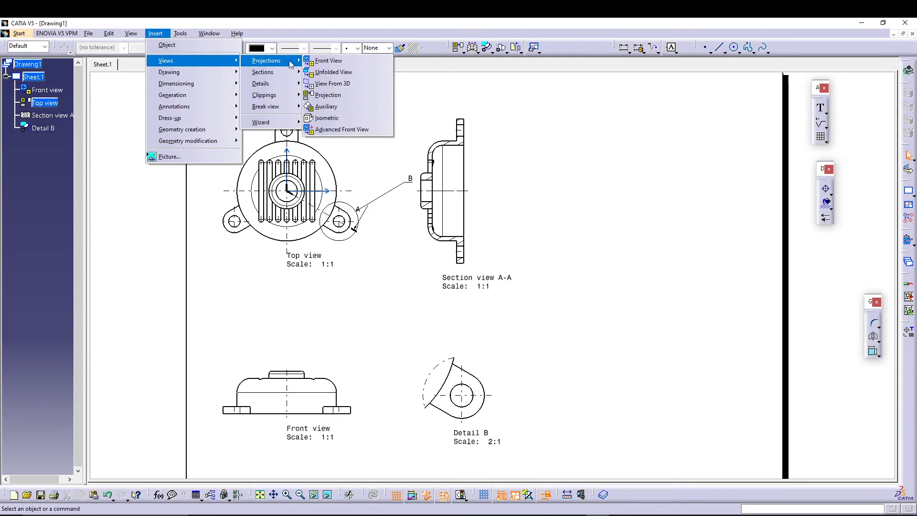
{"action": "left_click", "coordinate": [344, 120]}
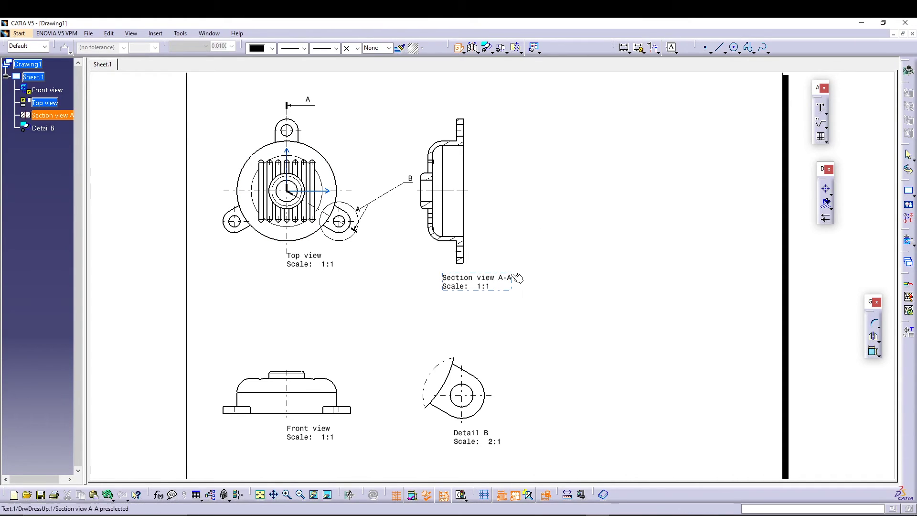
{"action": "scroll", "coordinate": [485, 202], "scroll_direction": "down", "scroll_amount": 3}
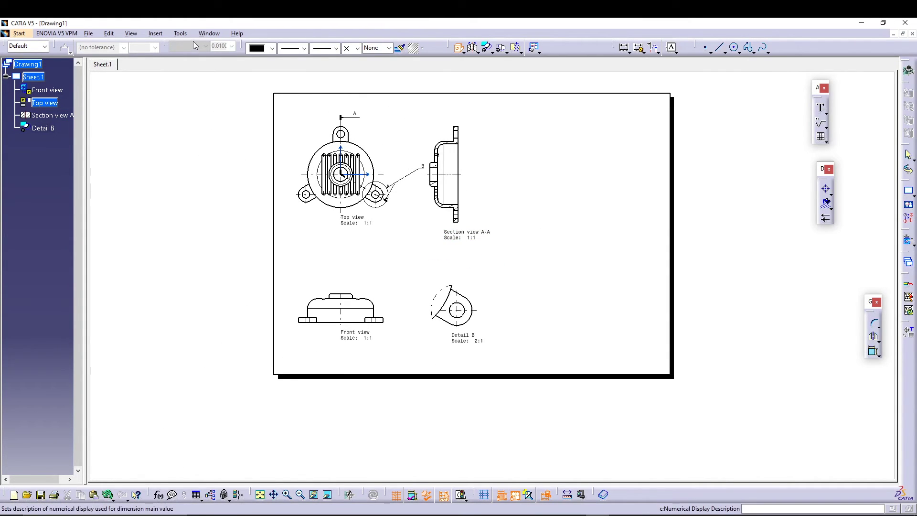
{"action": "left_click", "coordinate": [209, 34]}
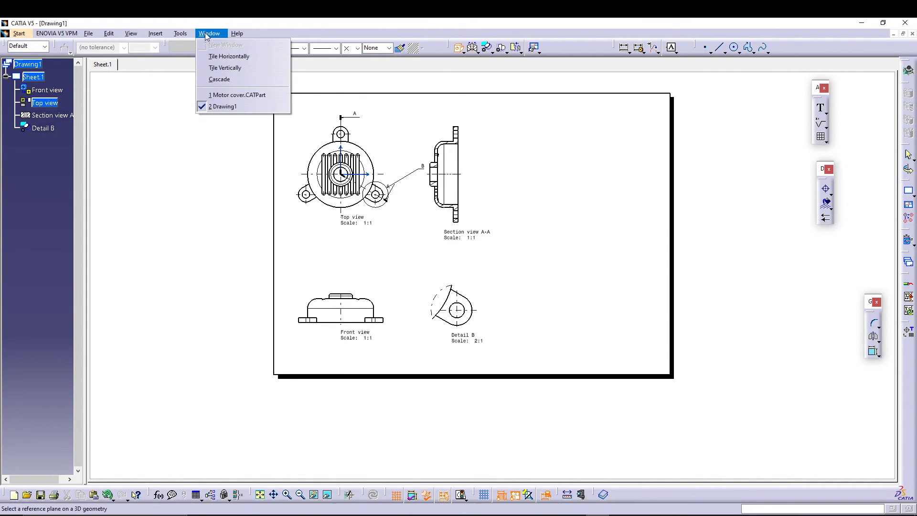
{"action": "left_click", "coordinate": [217, 68]}
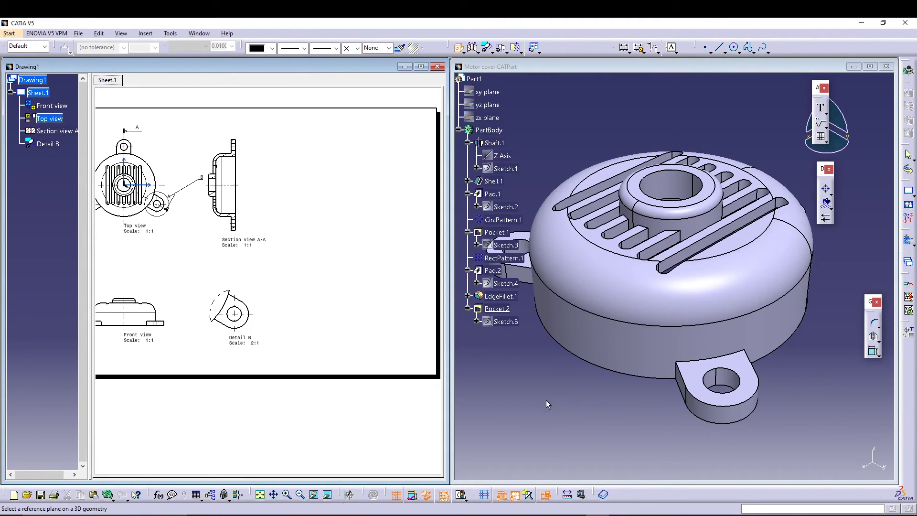
{"action": "left_click", "coordinate": [530, 389]}
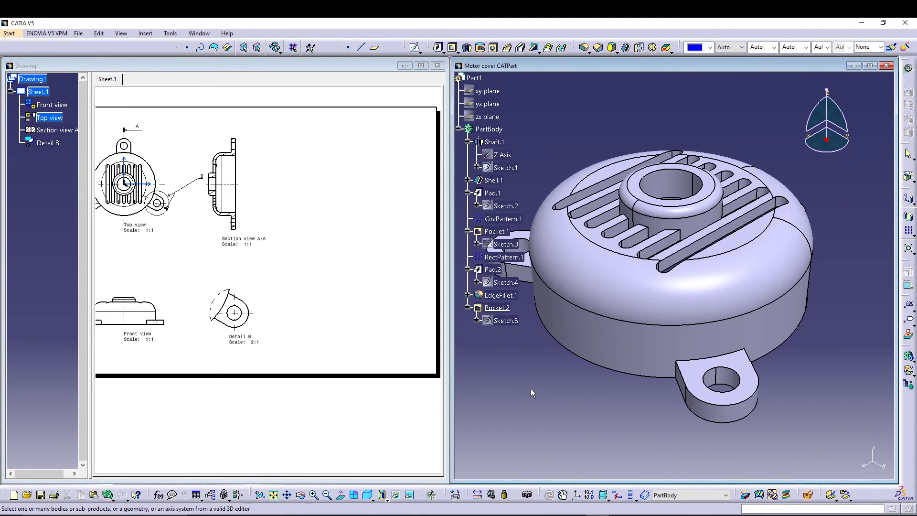
{"action": "left_click", "coordinate": [368, 496]}
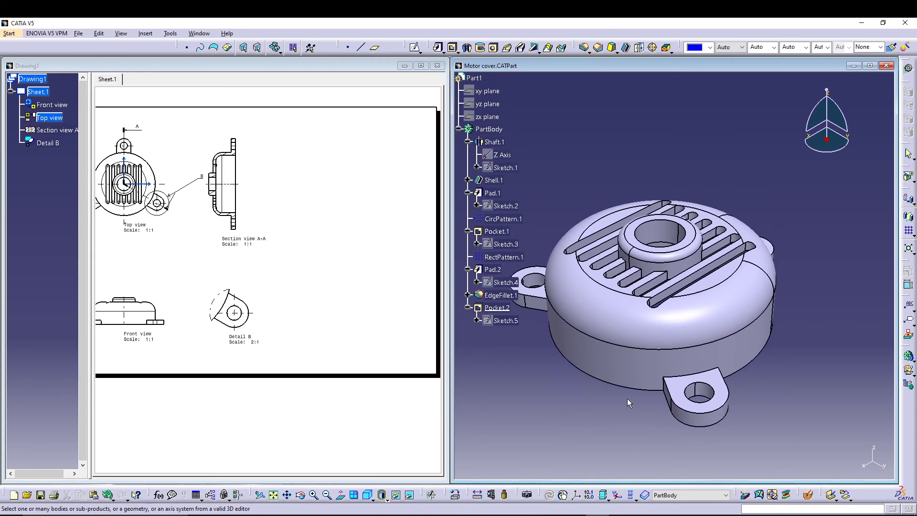
Generate the isometric view from the motor cover part and place it to the right of the section view in the maximized drawing
{"action": "left_click", "coordinate": [500, 104]}
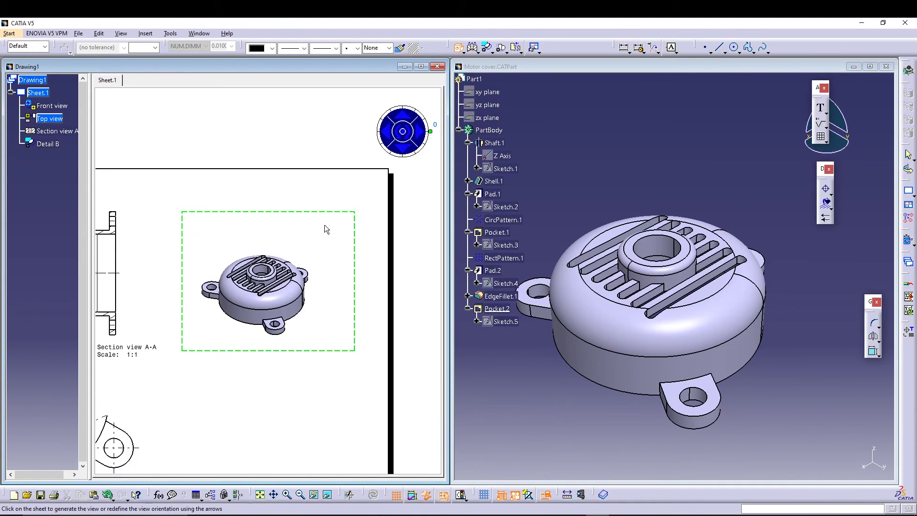
{"action": "left_click", "coordinate": [421, 67]}
{"action": "mouse_move", "coordinate": [460, 373]}
{"action": "middle_mouse_down"}
{"action": "mouse_move", "coordinate": [529, 311]}
{"action": "mouse_move", "coordinate": [566, 315]}
{"action": "middle_mouse_up"}
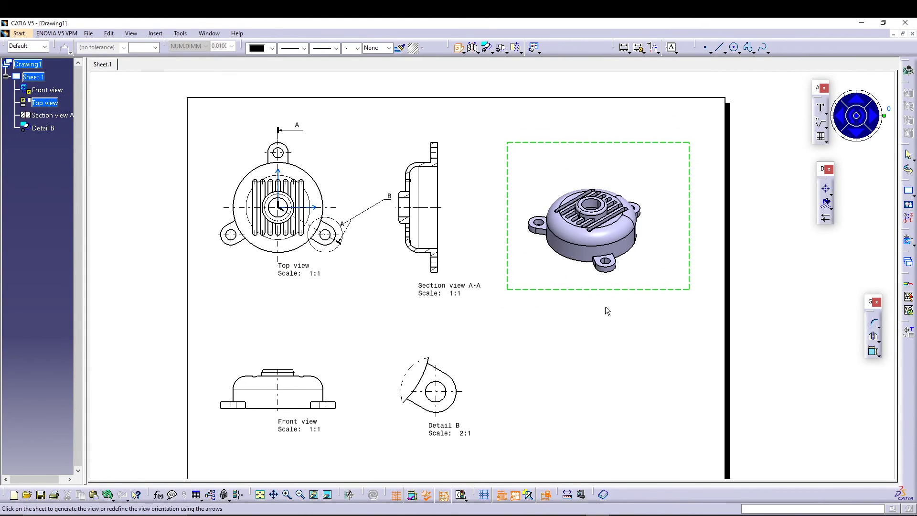
{"action": "left_click", "coordinate": [531, 331]}
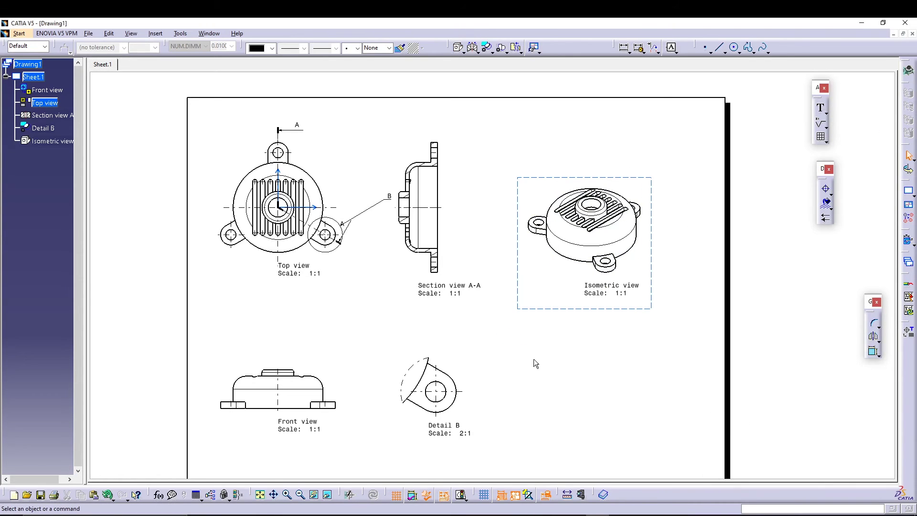
Hide the view frame of the isometric view in its view properties
{"action": "right_click", "coordinate": [647, 308]}
{"action": "left_click", "coordinate": [670, 364]}
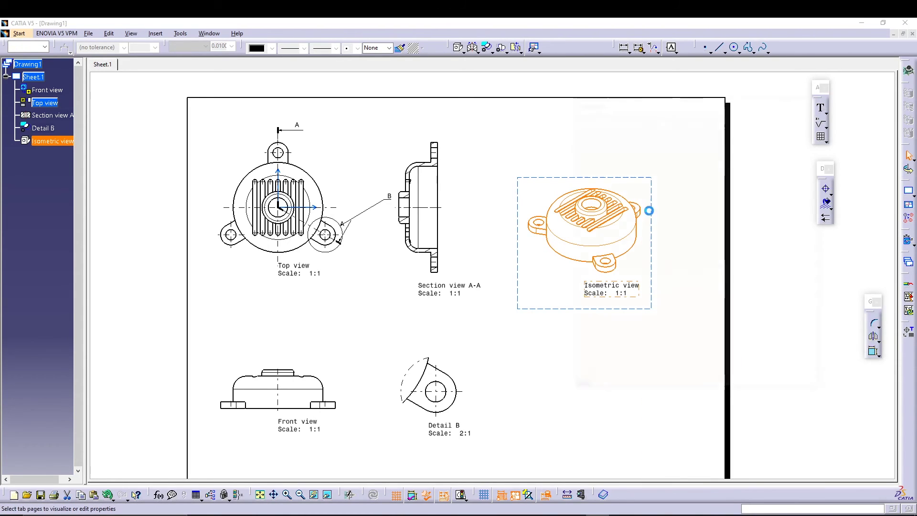
{"action": "left_click", "coordinate": [730, 383]}
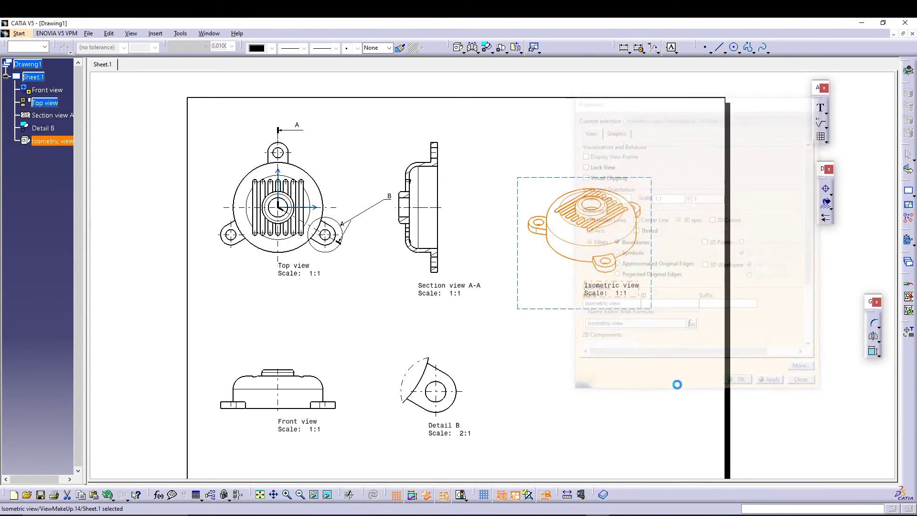
{"action": "left_click", "coordinate": [573, 344]}
{"action": "mouse_move", "coordinate": [546, 387]}
{"action": "middle_mouse_down"}
{"action": "mouse_move", "coordinate": [567, 348]}
{"action": "mouse_move", "coordinate": [578, 357]}
{"action": "middle_mouse_up"}
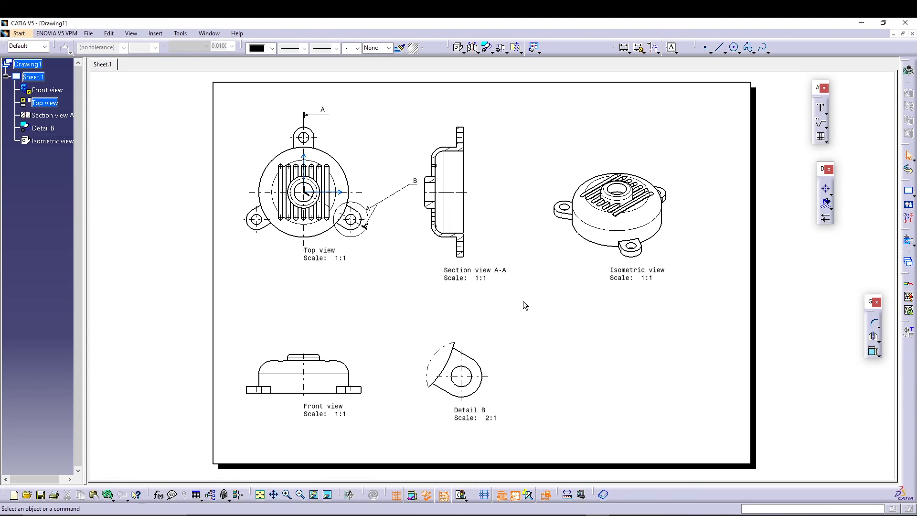
{"action": "middle_click_drag", "start_coordinate": [559, 307], "coordinate": [540, 303]}
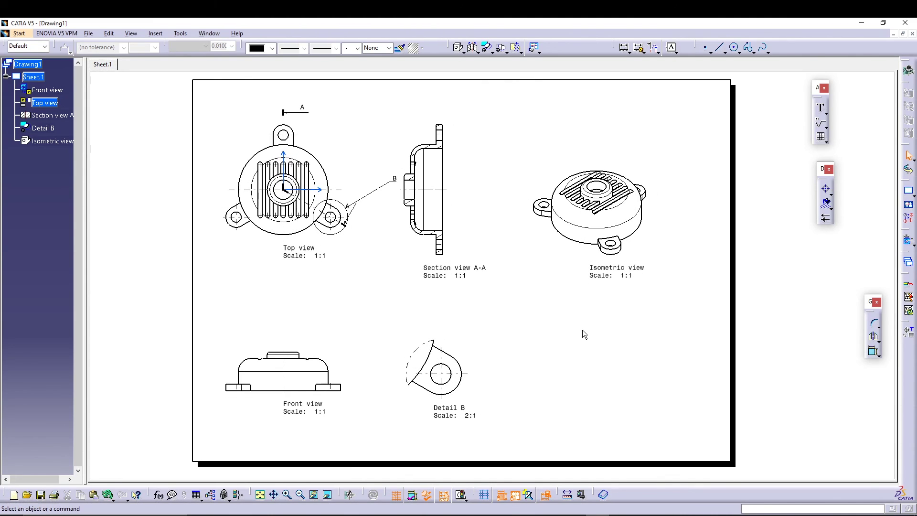